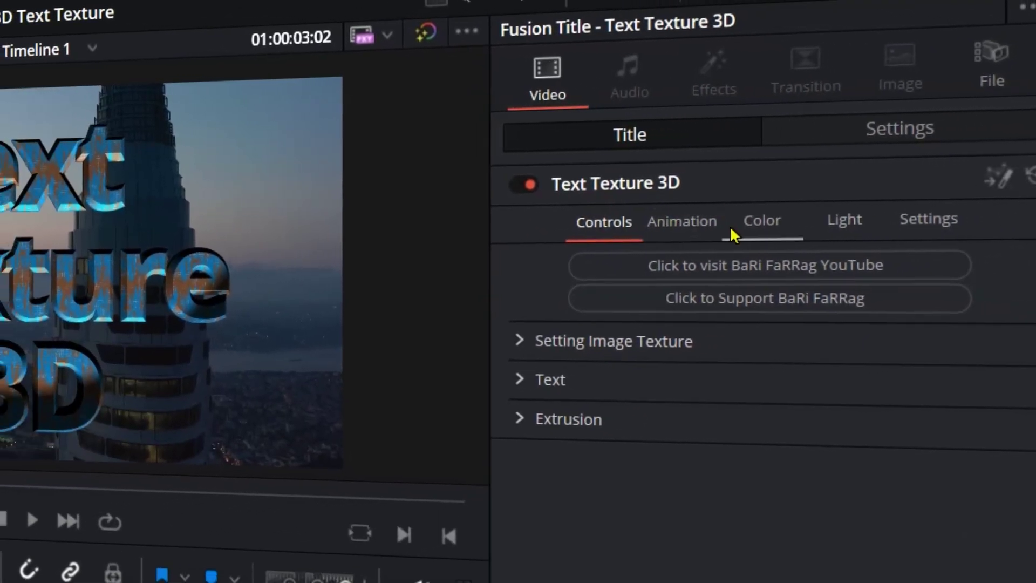
# Look through the title's Animation, Color and Lighting settings, then return to the main controls
pyautogui.click(657, 223)
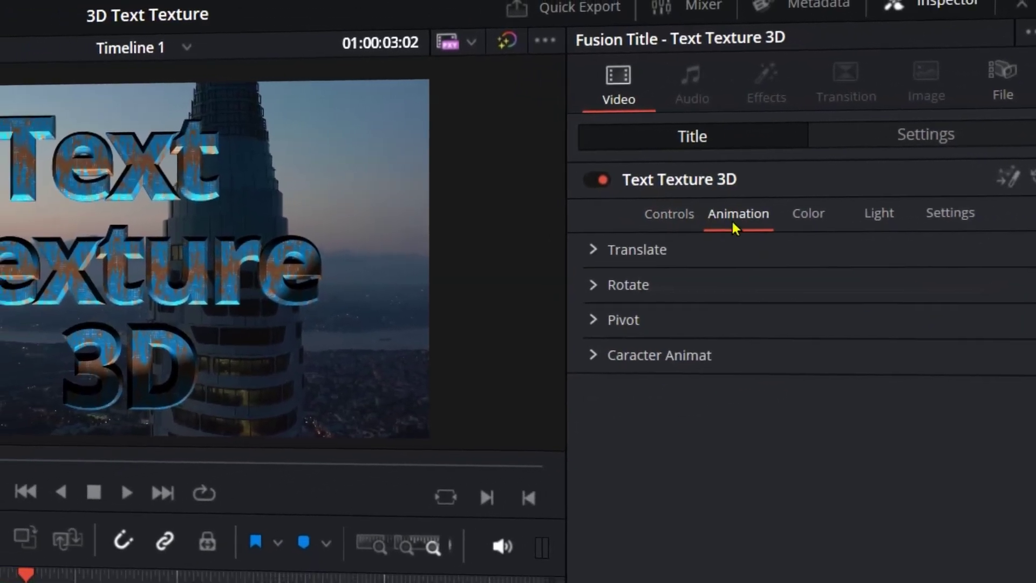
pyautogui.click(798, 216)
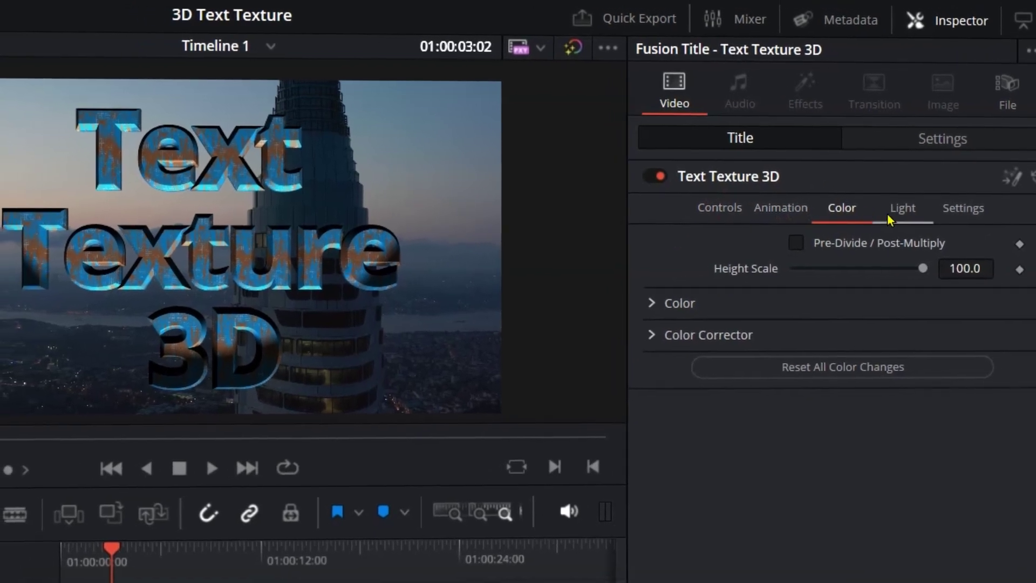
pyautogui.click(898, 212)
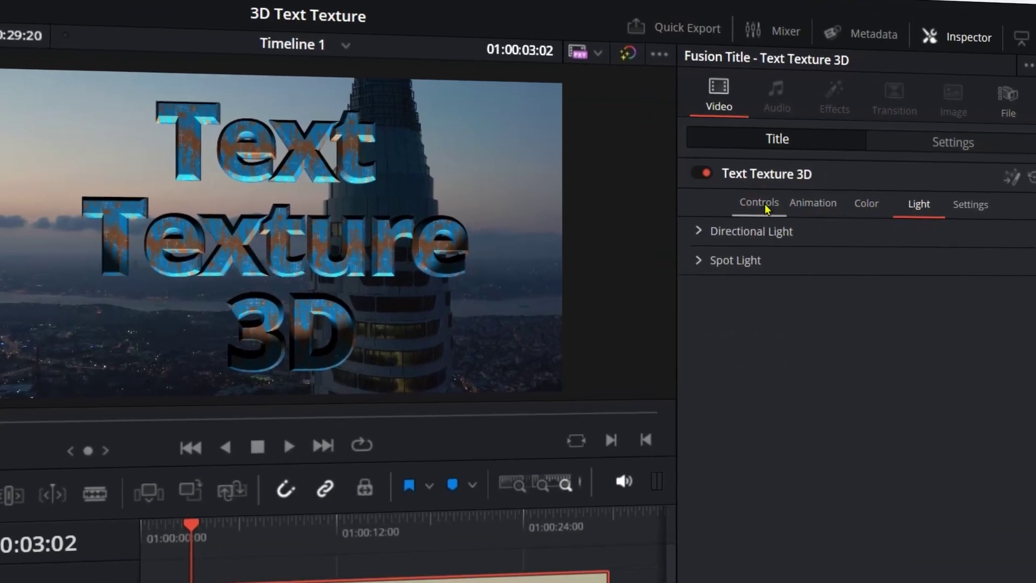
pyautogui.click(750, 203)
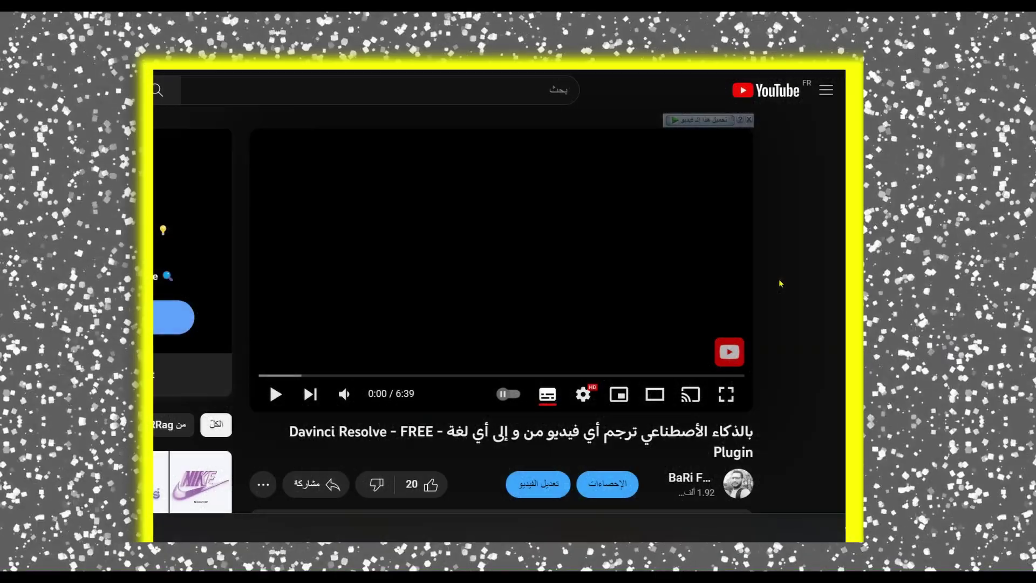
# Scroll the YouTube page down to the description and its plugin download link
pyautogui.scroll(-2, 779, 283)
pyautogui.scroll(-2, 779, 283)
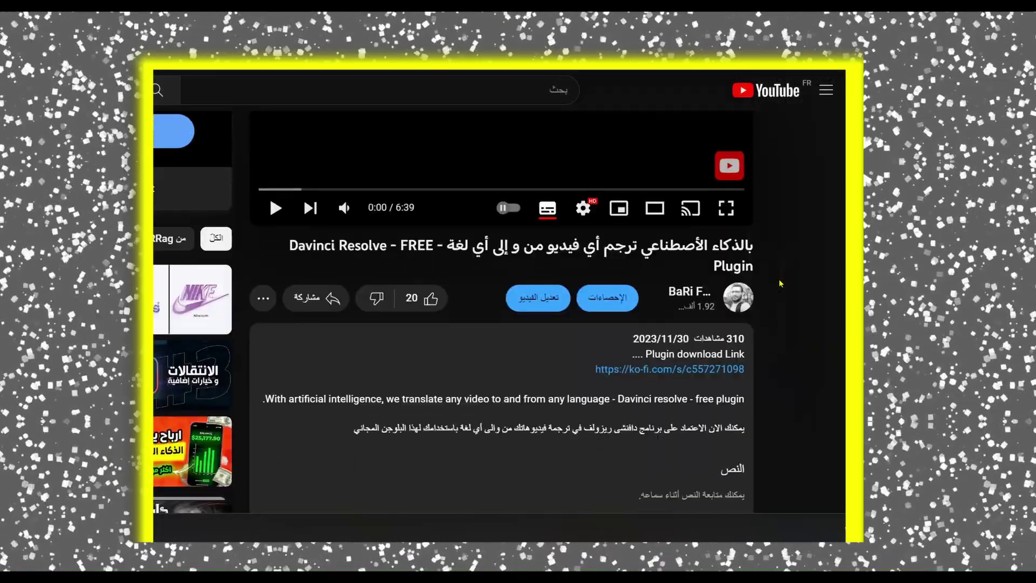
pyautogui.scroll(-2, 779, 283)
pyautogui.scroll(-2, 779, 283)
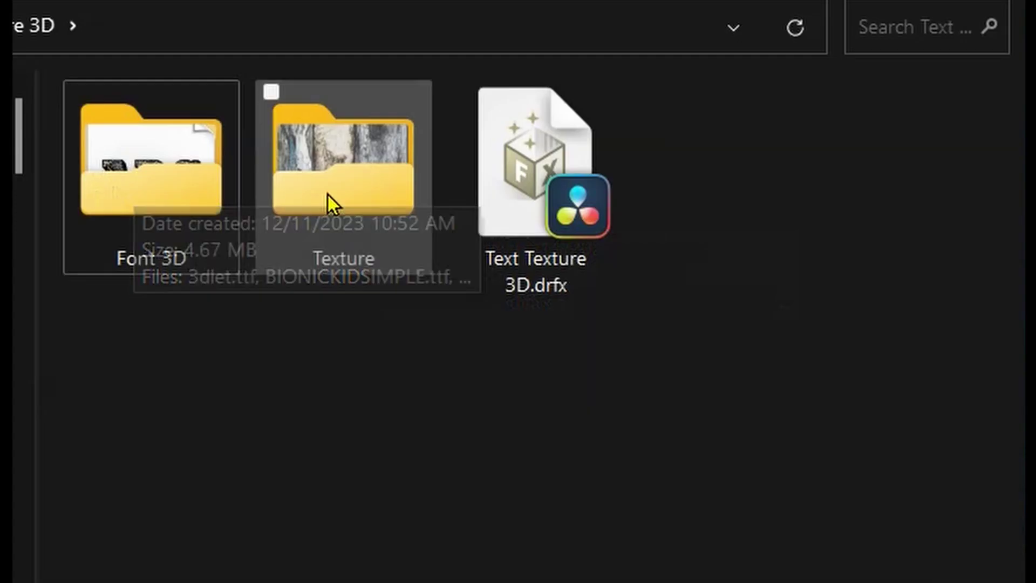
# Browse the Texture images, then select all fonts in Font 3D and bring up Install
pyautogui.doubleClick(469, 243)
pyautogui.scroll(-6, 637, 421)
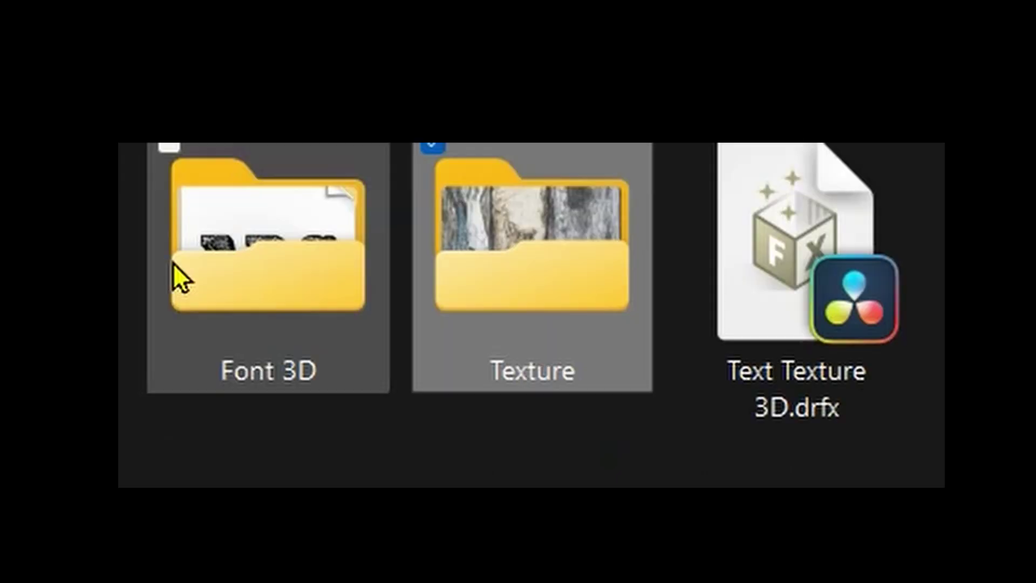
pyautogui.doubleClick(206, 264)
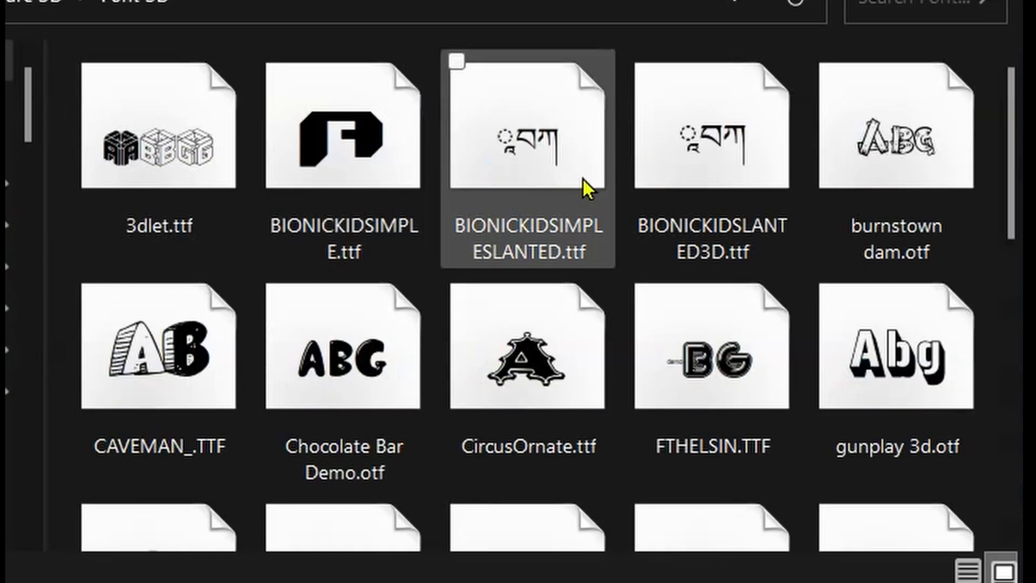
pyautogui.scroll(-5, 581, 177)
pyautogui.scroll(-5, 816, 153)
pyautogui.hotkey('ctrl', 'a')
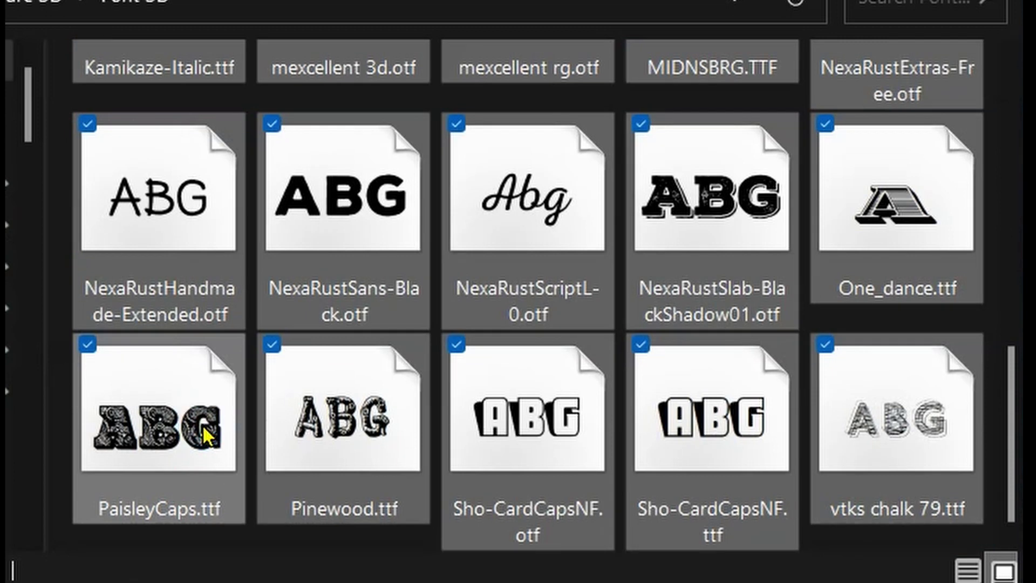
pyautogui.rightClick(202, 424)
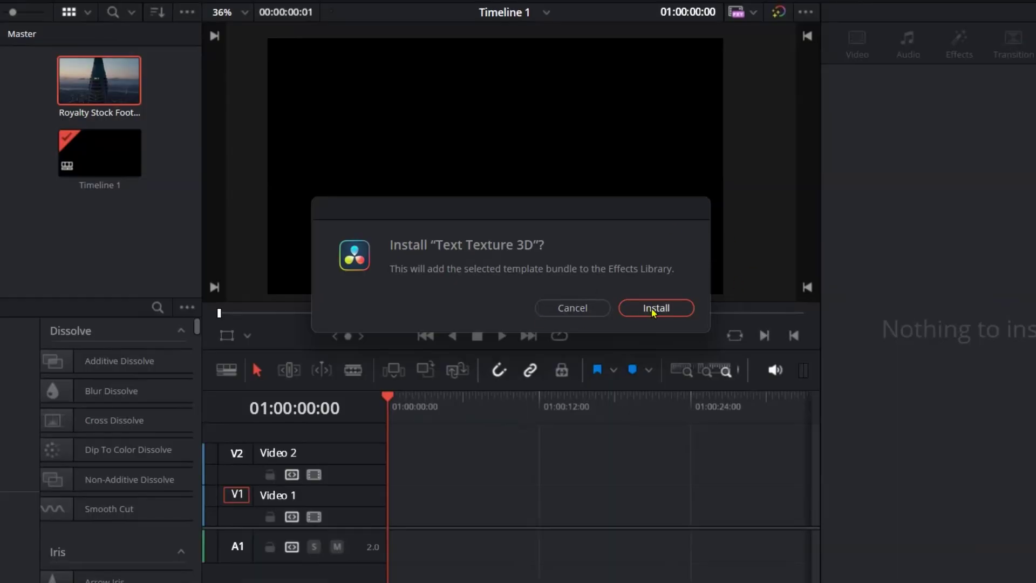
# Install the Text Texture 3D template and select it under Titles > BARI > Textour Text 3D
pyautogui.click(653, 310)
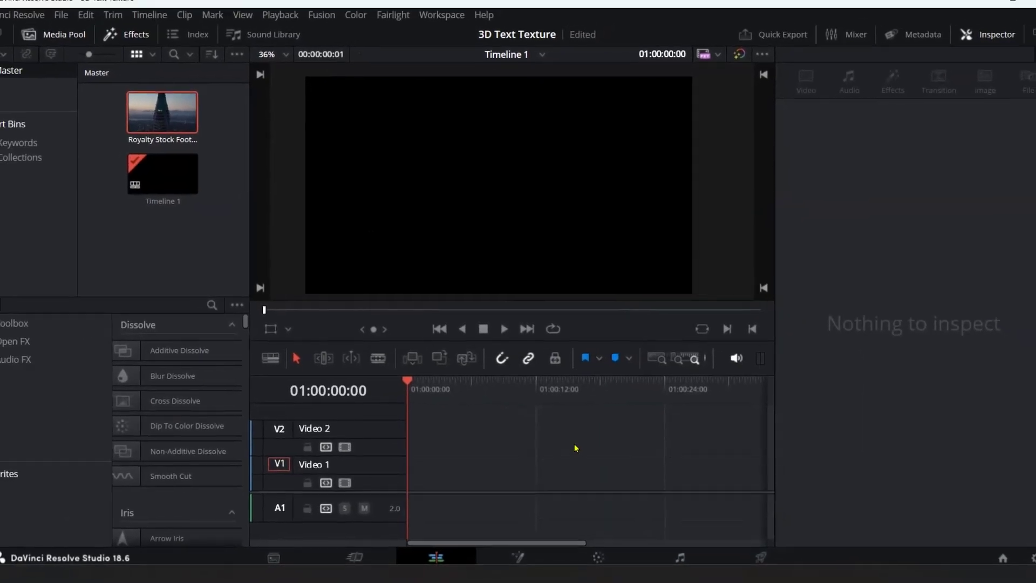
pyautogui.click(53, 34)
pyautogui.click(6, 73)
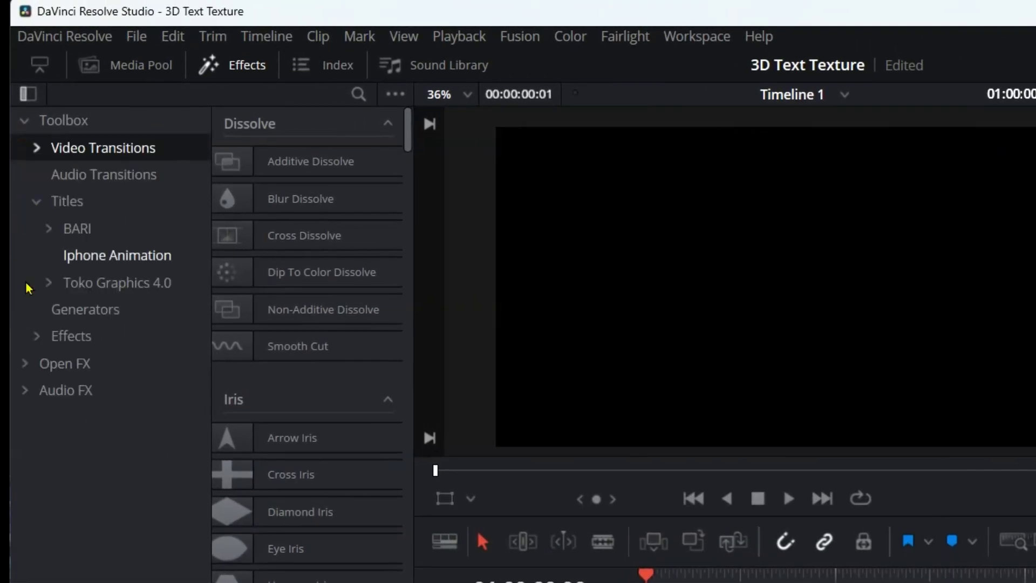
pyautogui.click(63, 233)
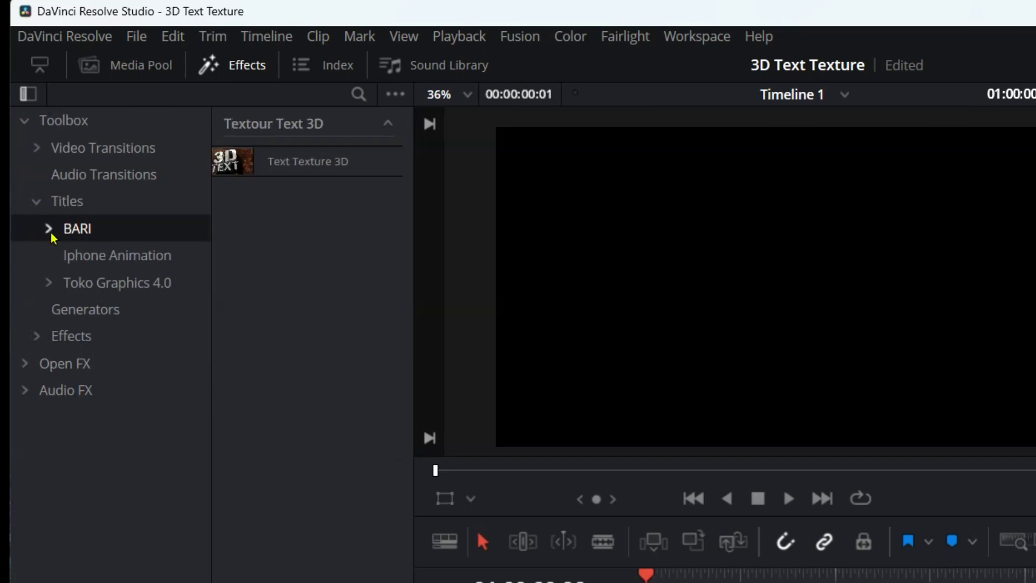
pyautogui.click(50, 231)
pyautogui.click(106, 257)
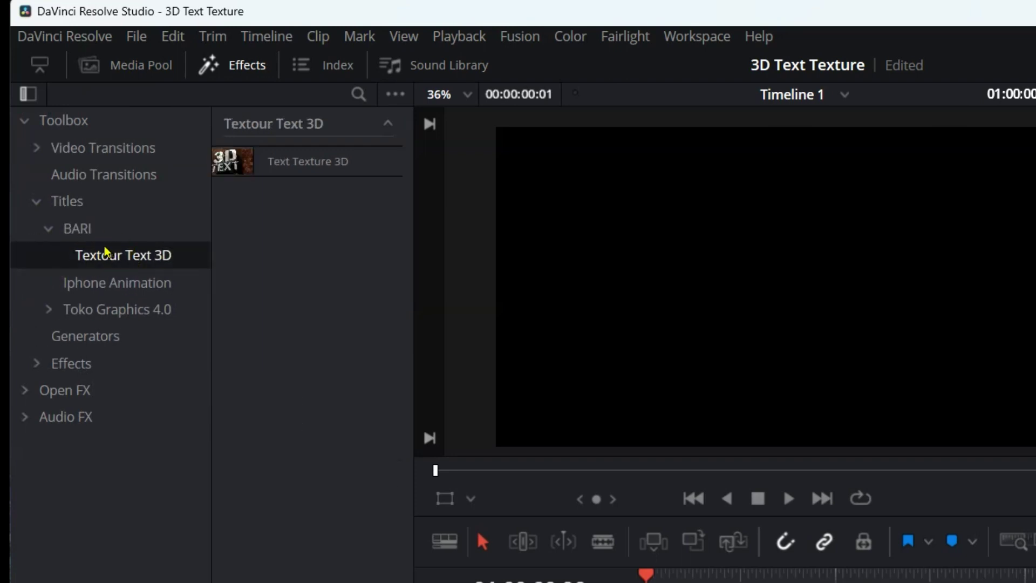
pyautogui.click(249, 168)
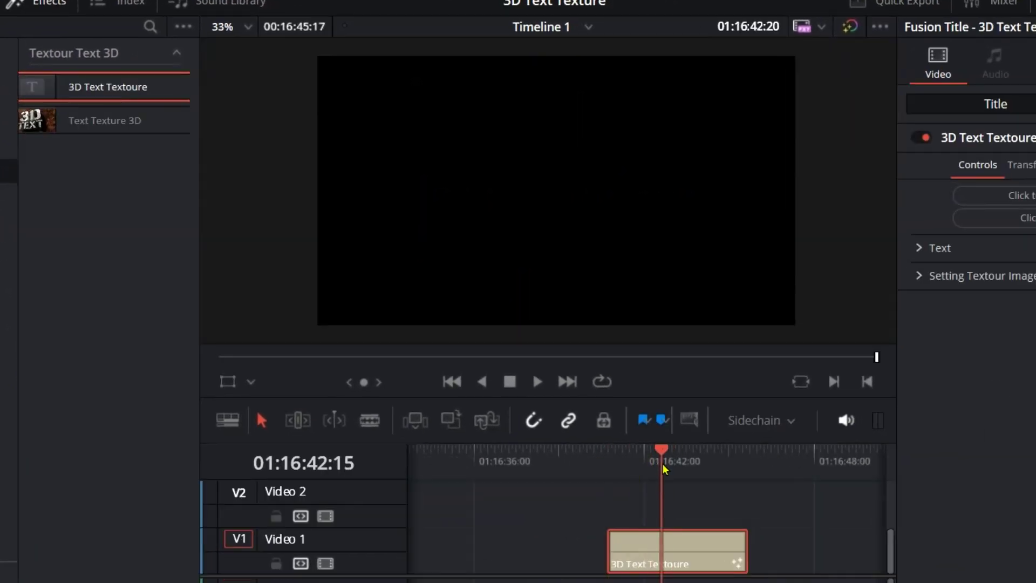
# Set the title's font to AL-Gemah-Badr
pyautogui.moveTo(665, 464); pyautogui.dragTo(669, 464)
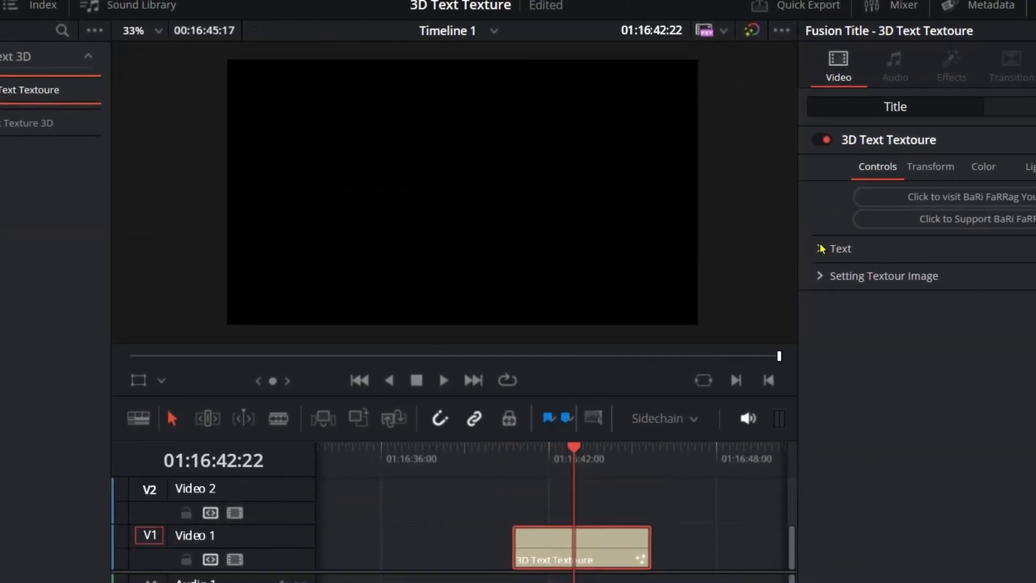
pyautogui.click(821, 249)
pyautogui.click(995, 405)
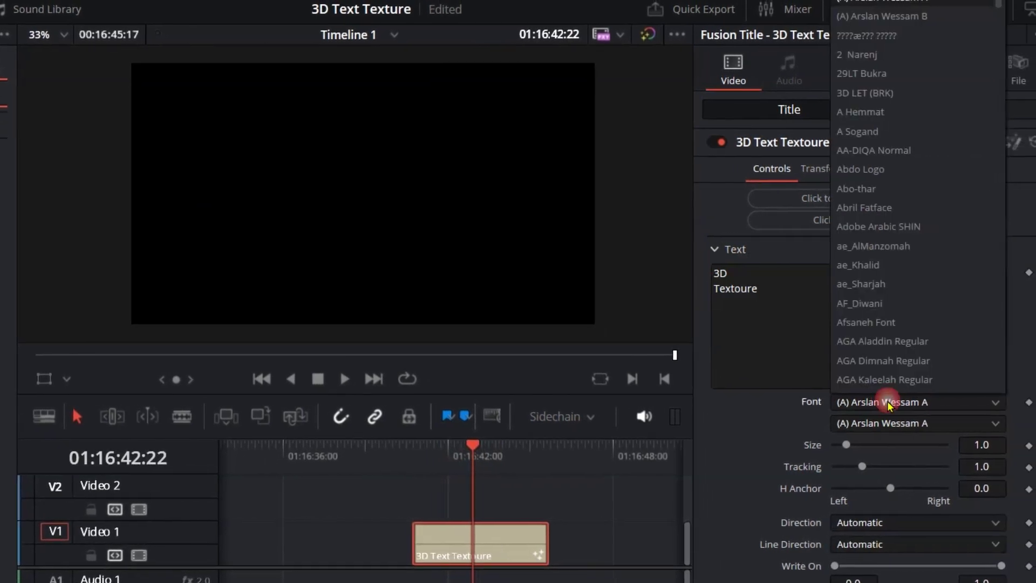
pyautogui.scroll(-5, 885, 270)
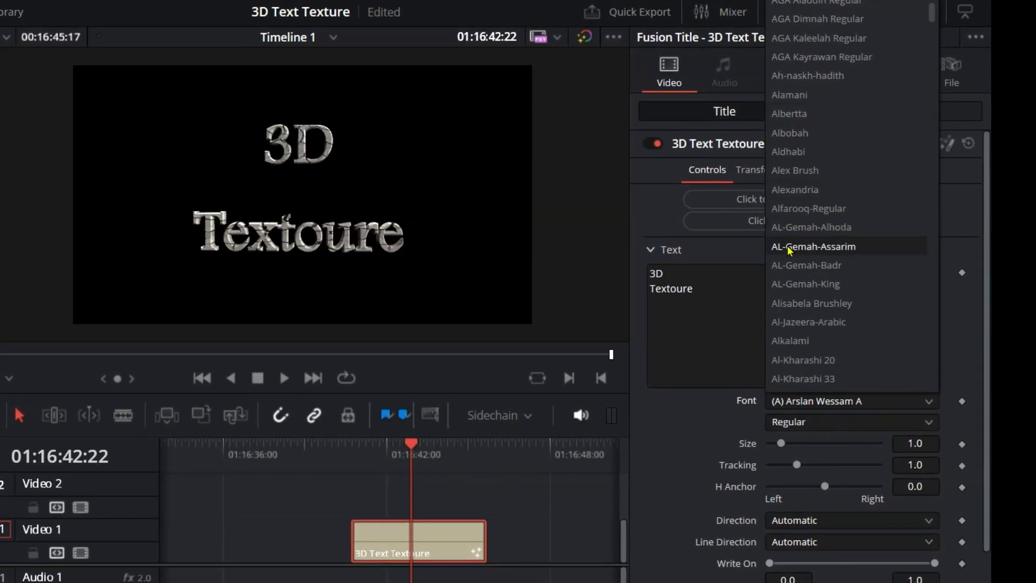
pyautogui.click(788, 264)
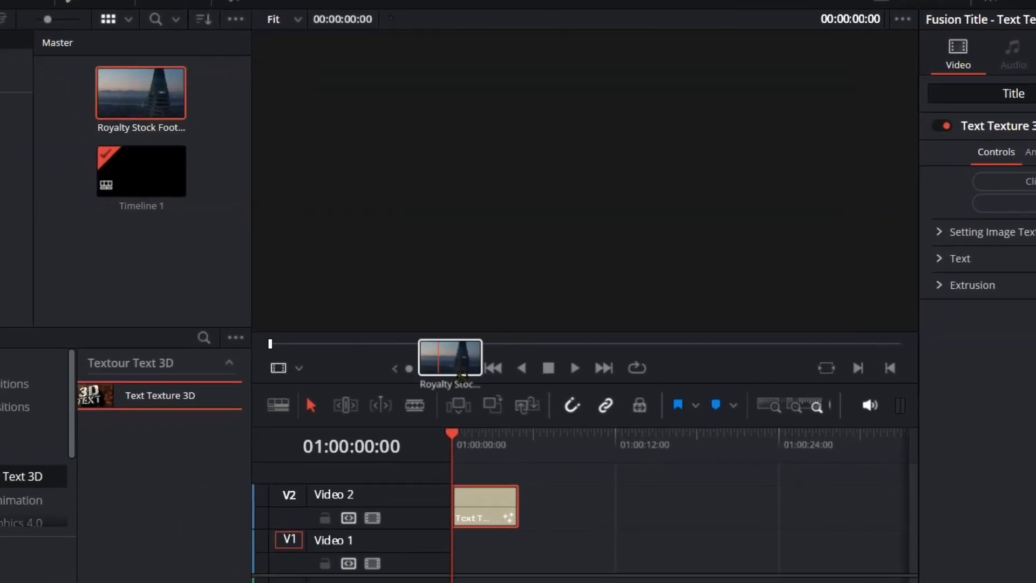
# Place the drone city footage on Video 1 and stretch the title clip to its end
pyautogui.moveTo(73, 113); pyautogui.dragTo(443, 555)
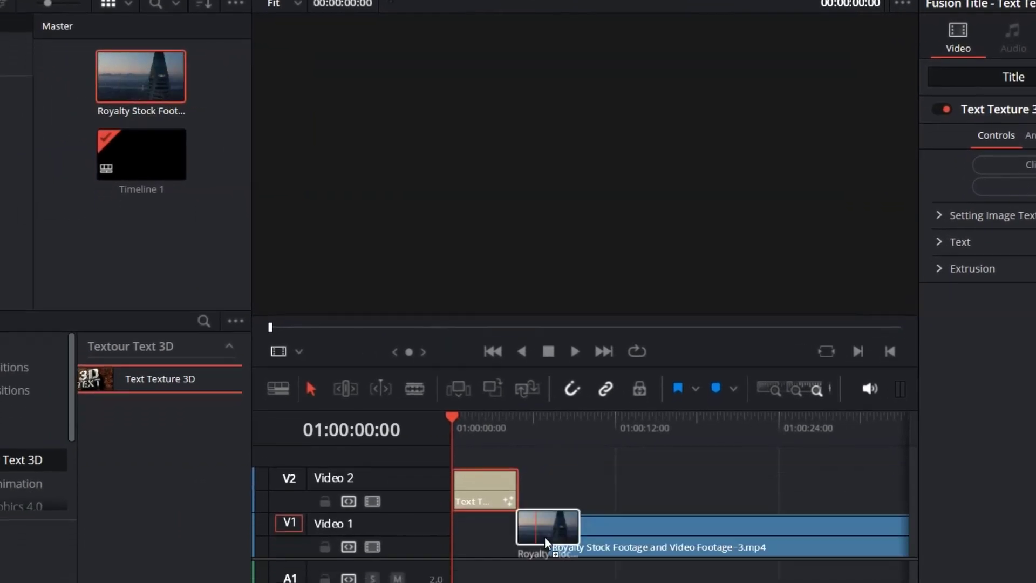
pyautogui.moveTo(483, 518); pyautogui.dragTo(501, 518)
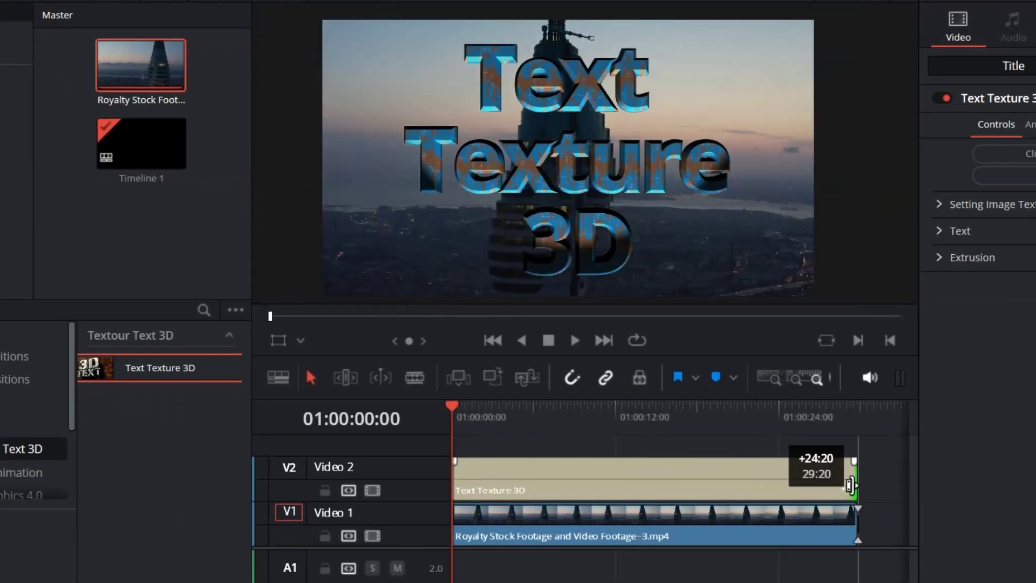
pyautogui.moveTo(707, 479); pyautogui.dragTo(854, 479)
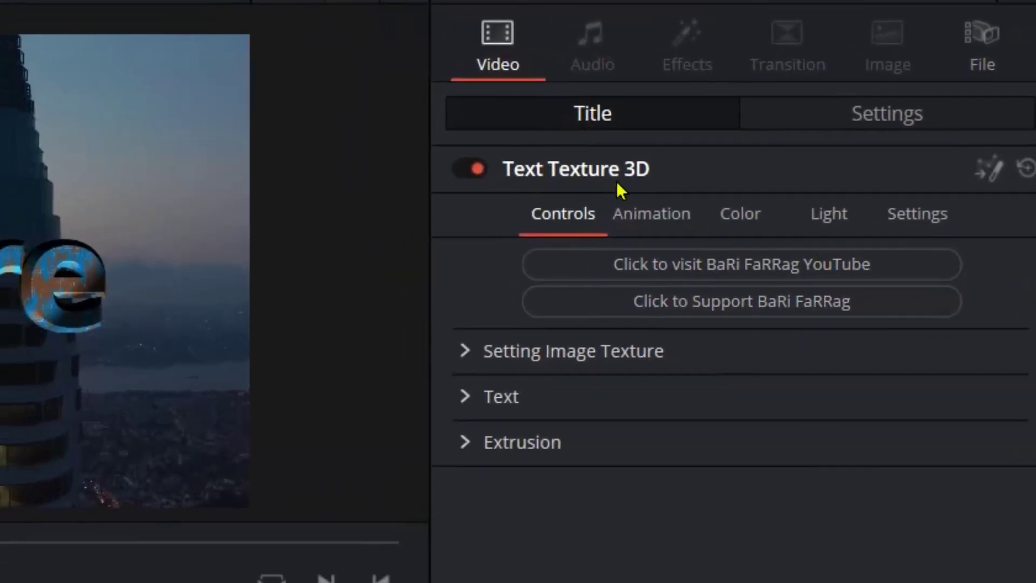
# Expand Setting Image Texture to show the paintscratchwood_diffuse file, U/V scale 1.0 and Wrap mode
pyautogui.click(803, 143)
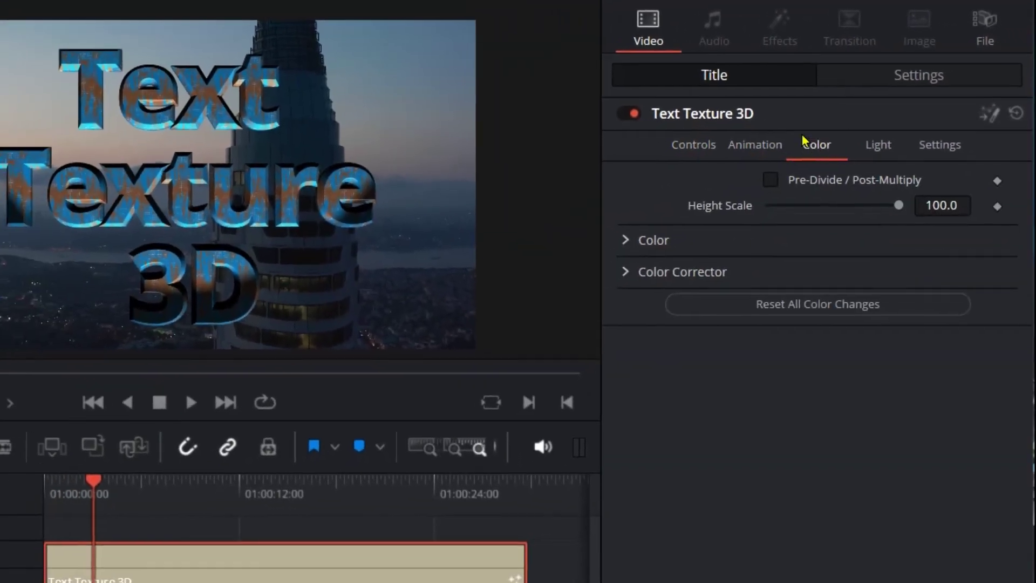
pyautogui.click(693, 145)
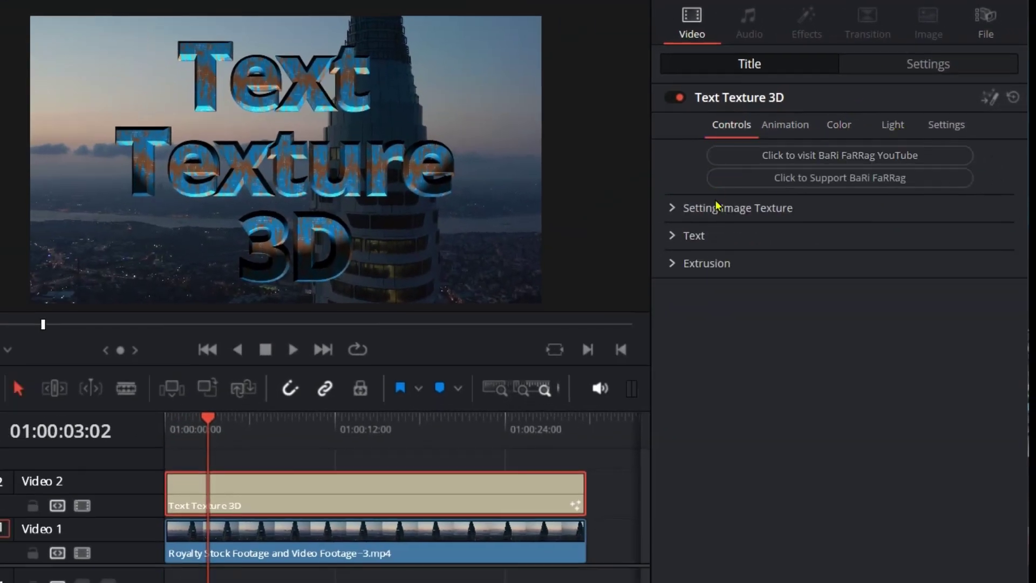
pyautogui.click(672, 208)
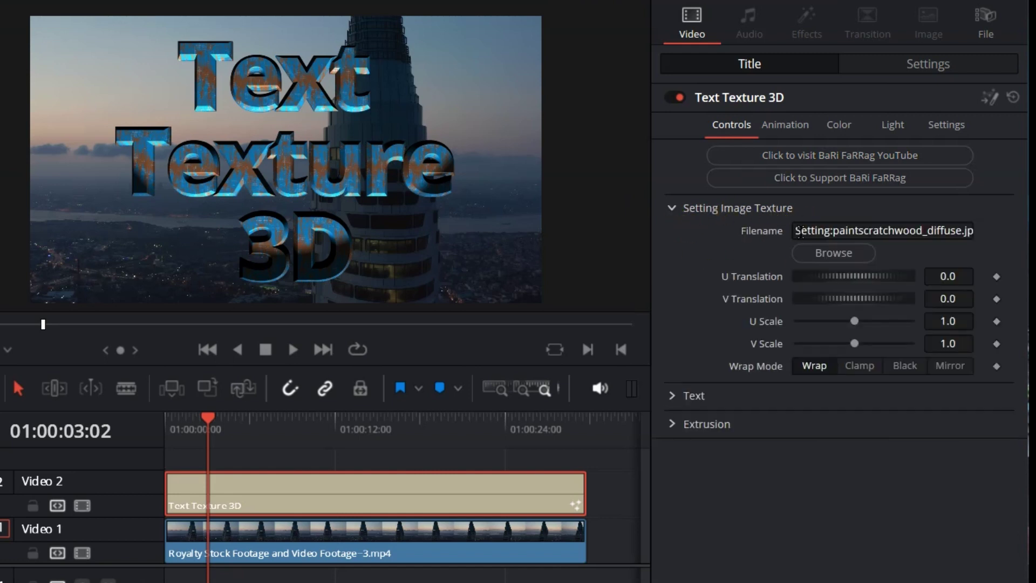
# Replace the title's texture image with rust white_diffuse.jpg
pyautogui.click(829, 254)
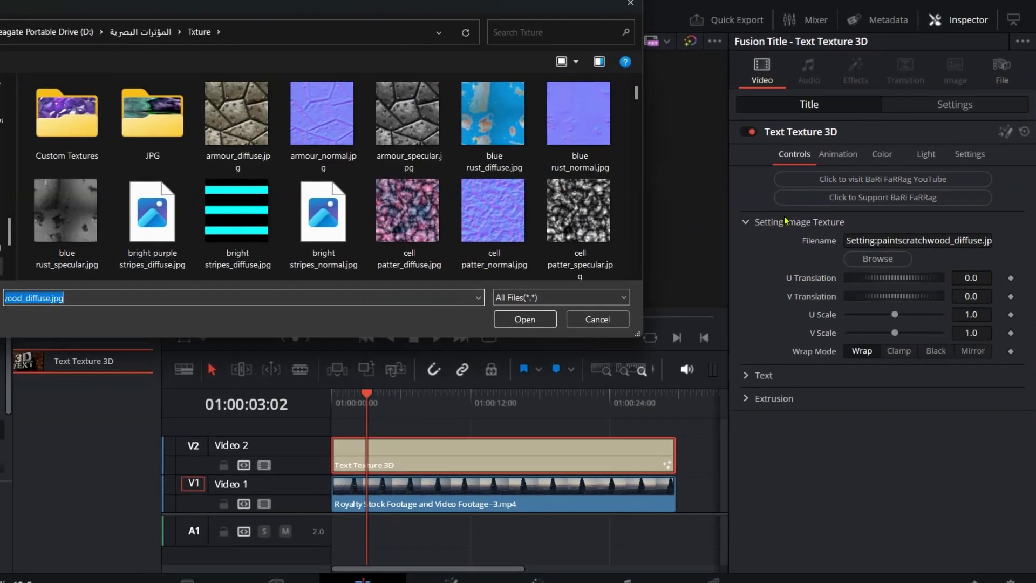
pyautogui.scroll(-5, 422, 169)
pyautogui.scroll(-3, 409, 180)
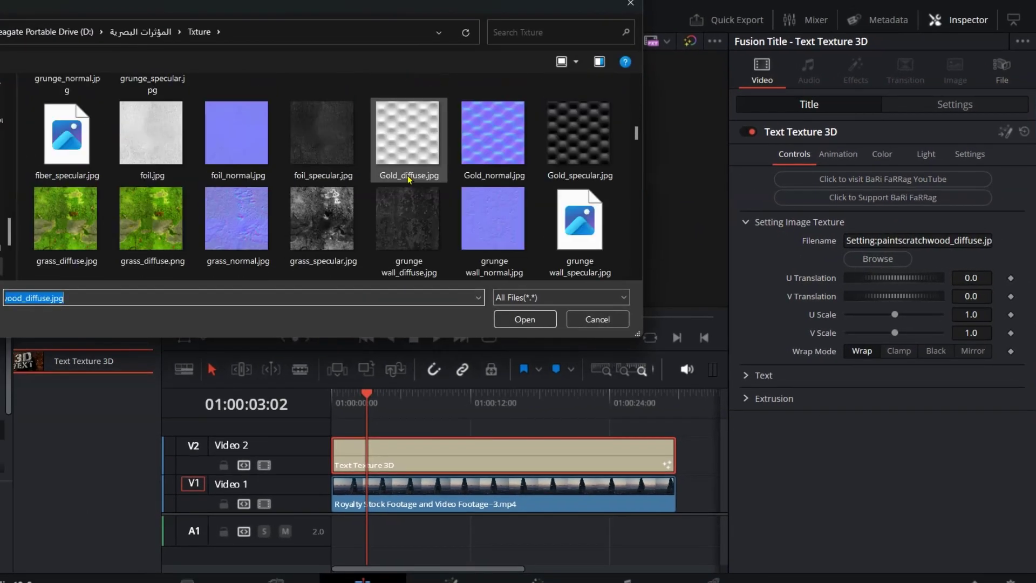
pyautogui.scroll(-3, 408, 180)
pyautogui.scroll(-2, 408, 180)
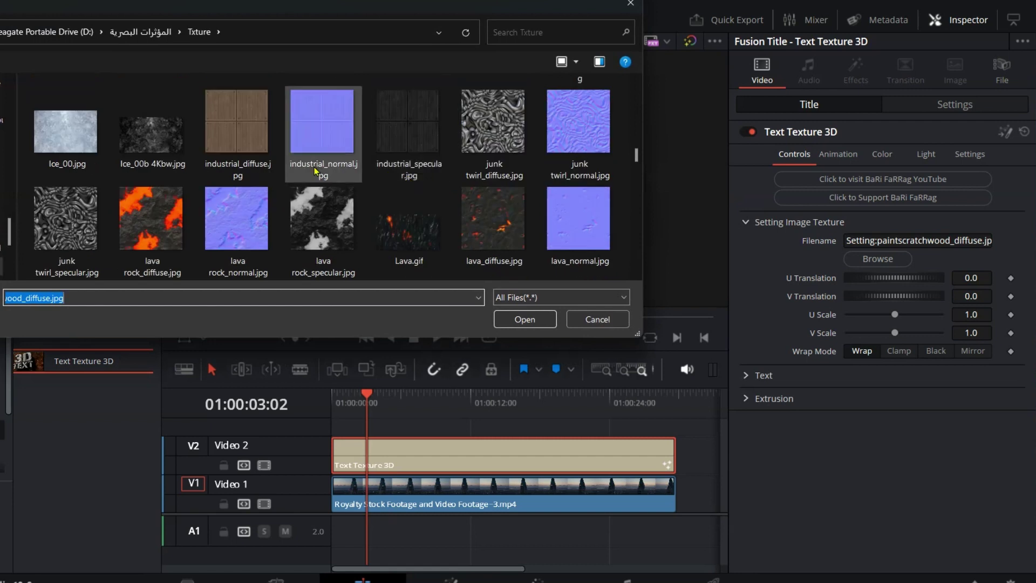
pyautogui.scroll(-3, 315, 170)
pyautogui.scroll(-3, 316, 172)
pyautogui.scroll(-3, 315, 171)
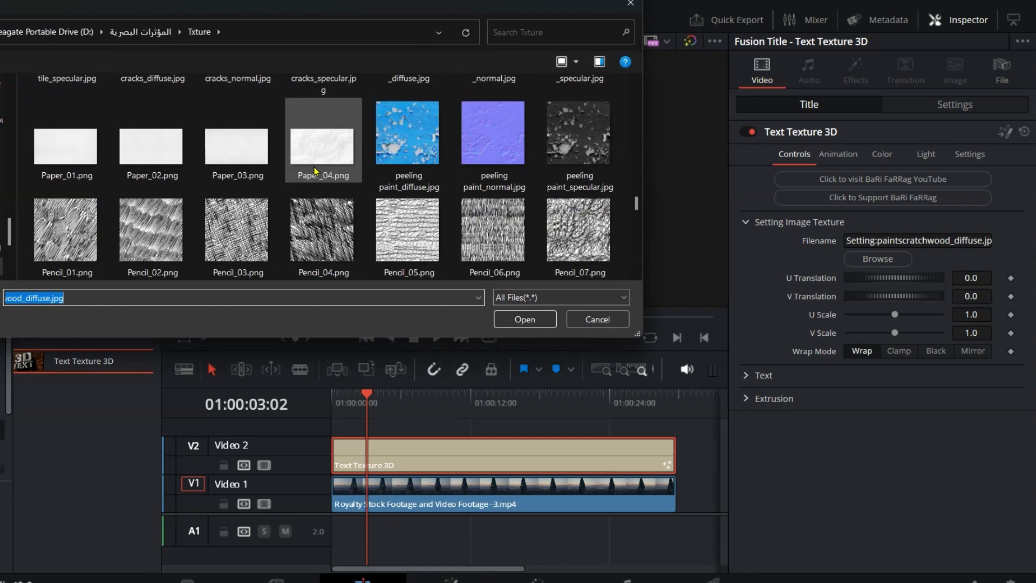
pyautogui.scroll(-3, 316, 171)
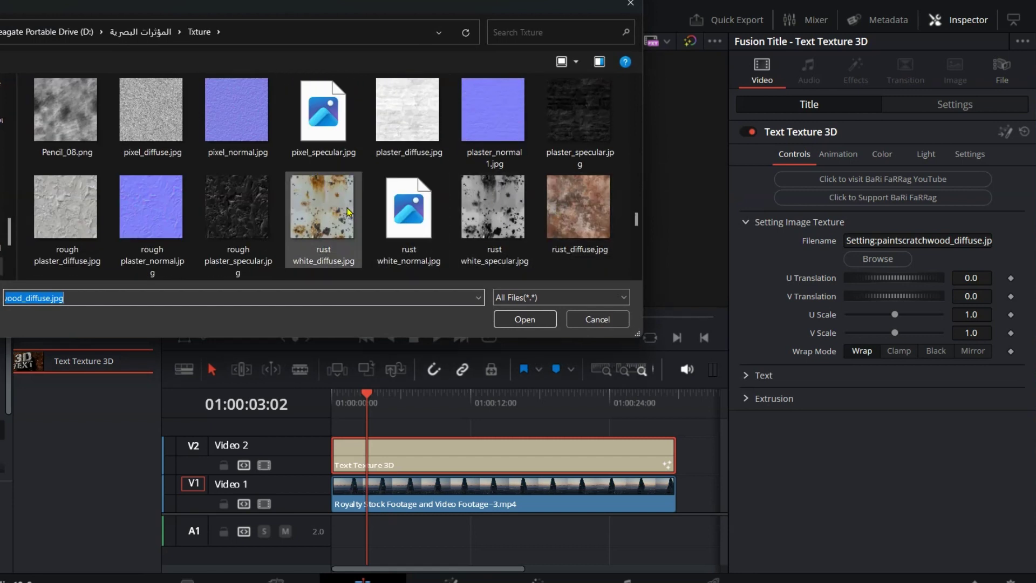
pyautogui.click(527, 319)
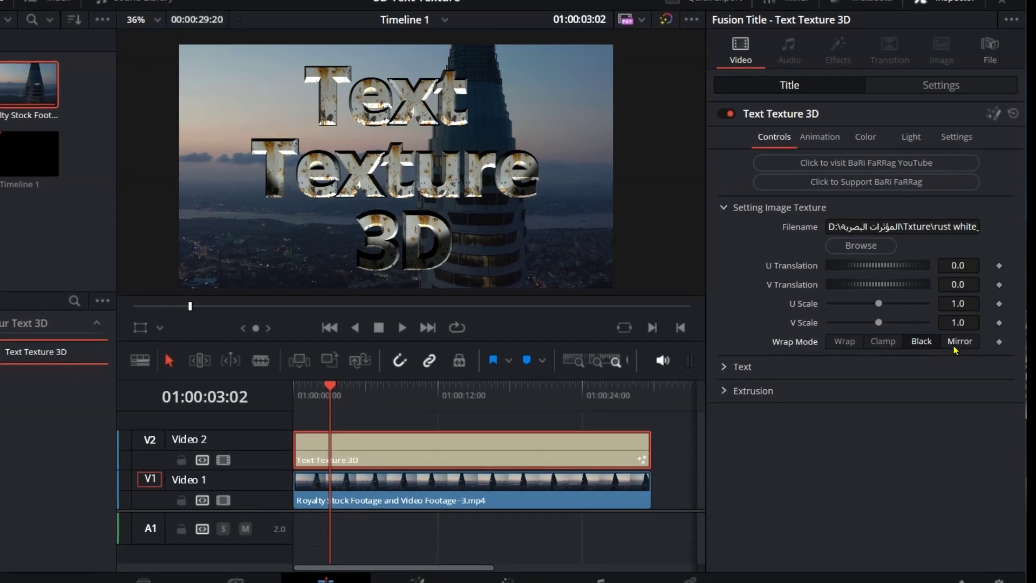
# Replace the title text 'Text Texture 3D' with DAVINCI
pyautogui.click(744, 219)
pyautogui.click(718, 212)
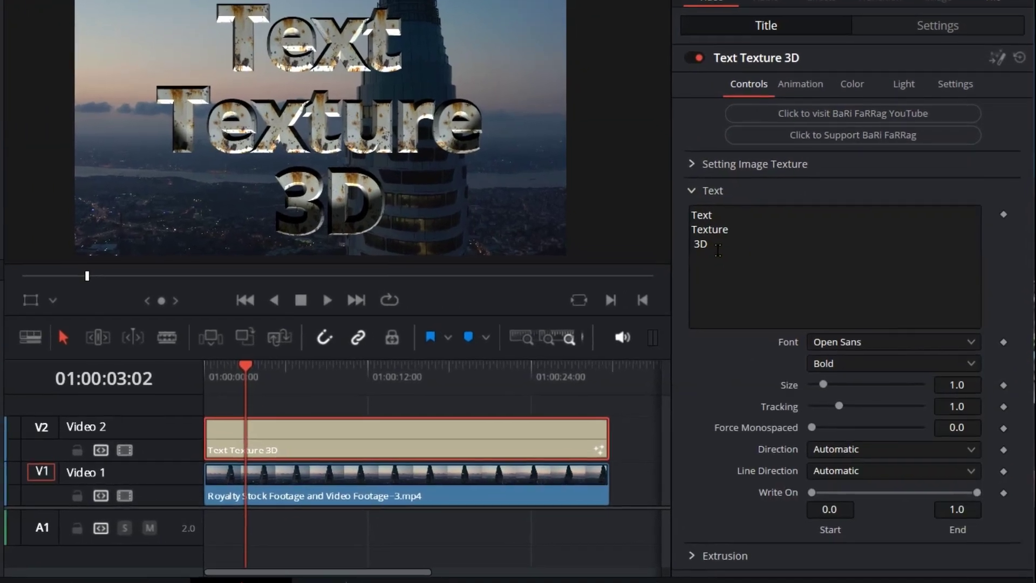
pyautogui.moveTo(737, 253); pyautogui.dragTo(725, 234)
pyautogui.write('DAVINCI')
pyautogui.click(744, 348)
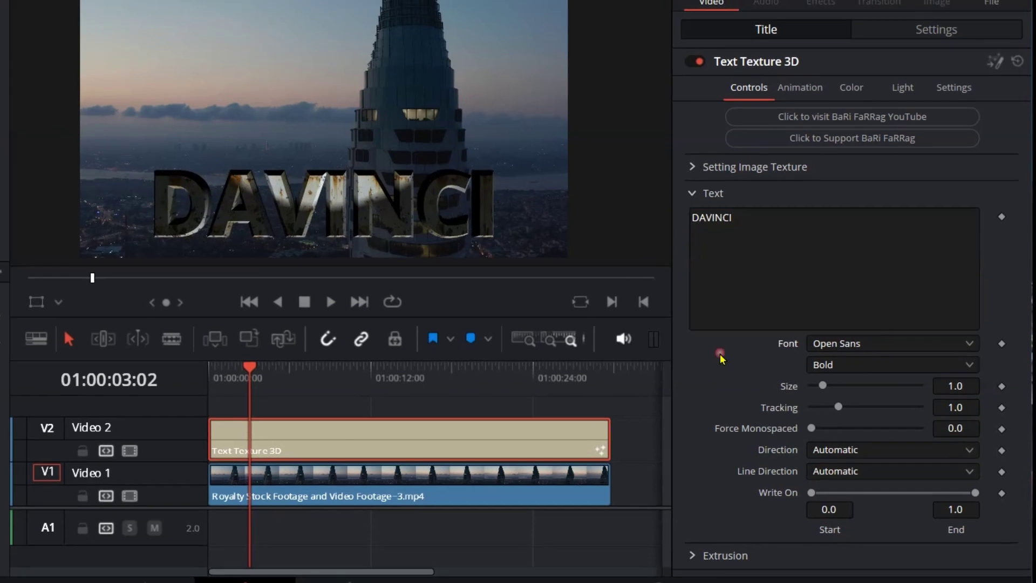
# Try a larger text size, then reset Size and Tracking to 1.0
pyautogui.moveTo(833, 396); pyautogui.dragTo(833, 400)
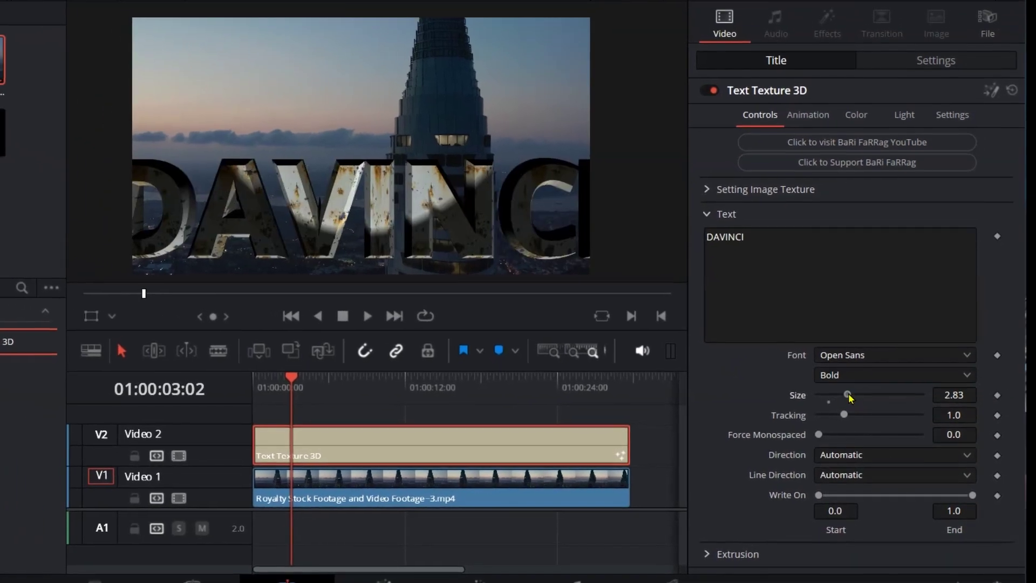
pyautogui.doubleClick(833, 398)
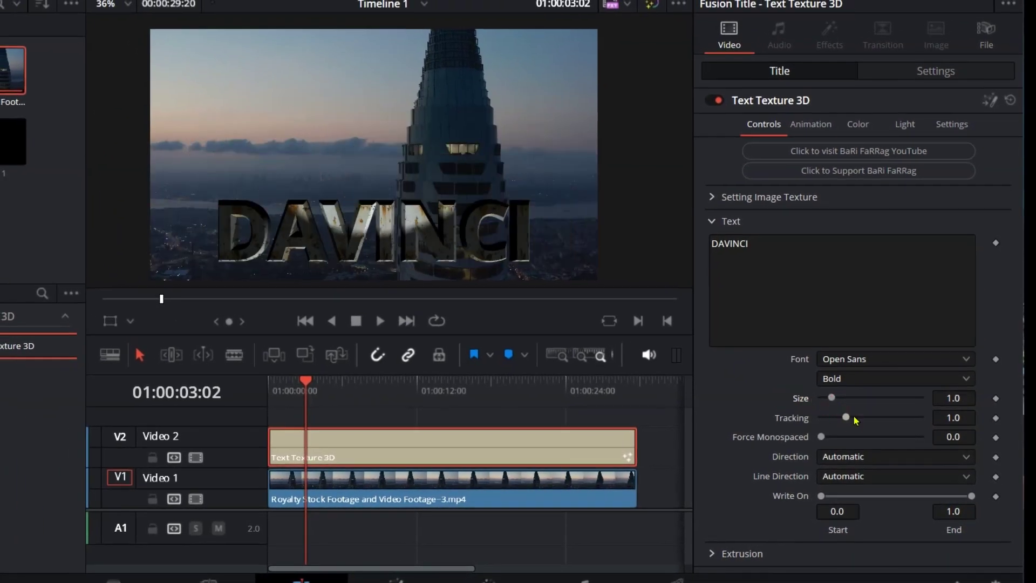
pyautogui.doubleClick(844, 418)
# Set the text direction to Reversed Horizontal after trying Vertical, and shift the Write On start
pyautogui.click(858, 457)
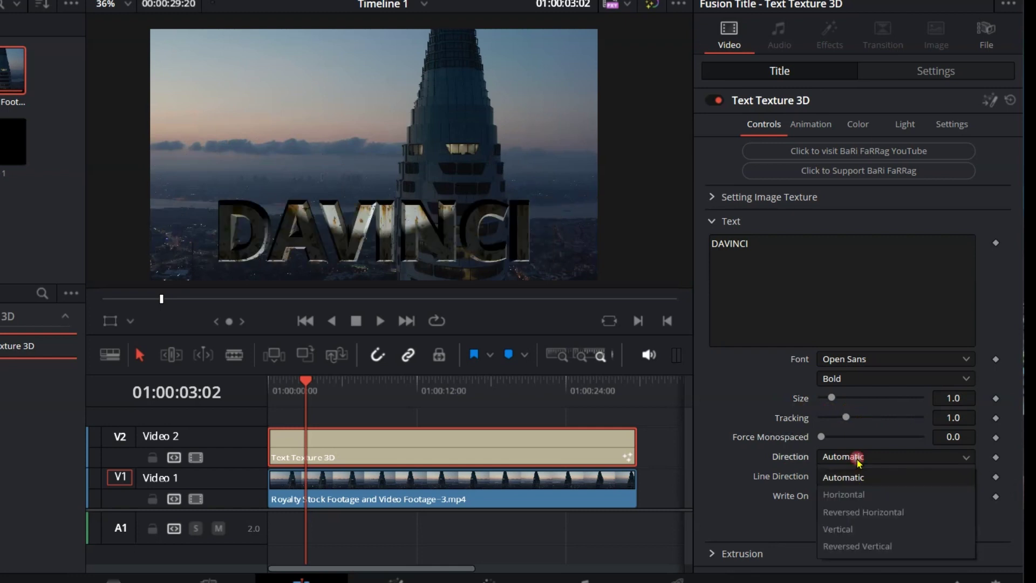
pyautogui.click(863, 528)
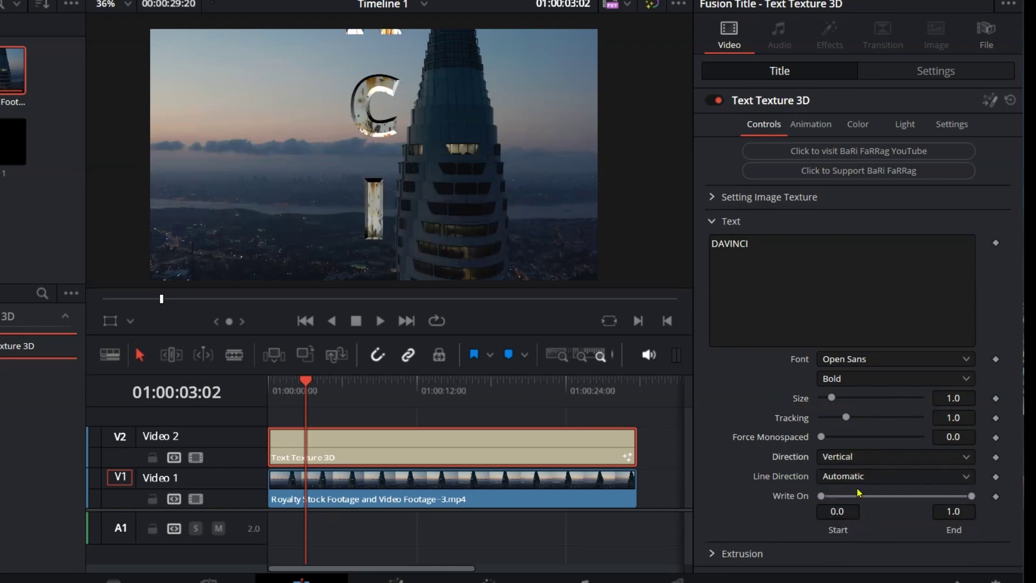
pyautogui.click(853, 512)
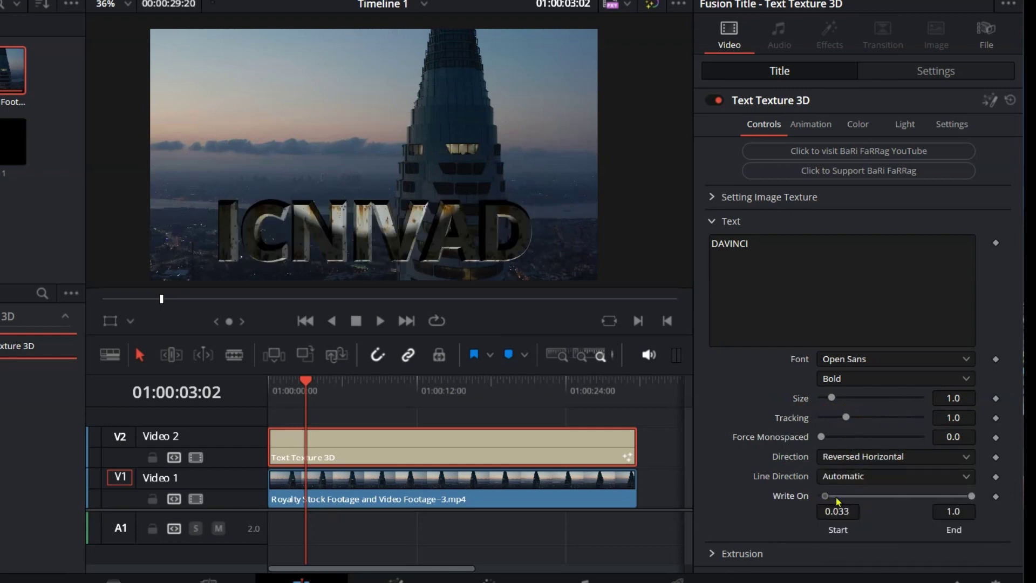
pyautogui.moveTo(913, 501); pyautogui.dragTo(857, 503)
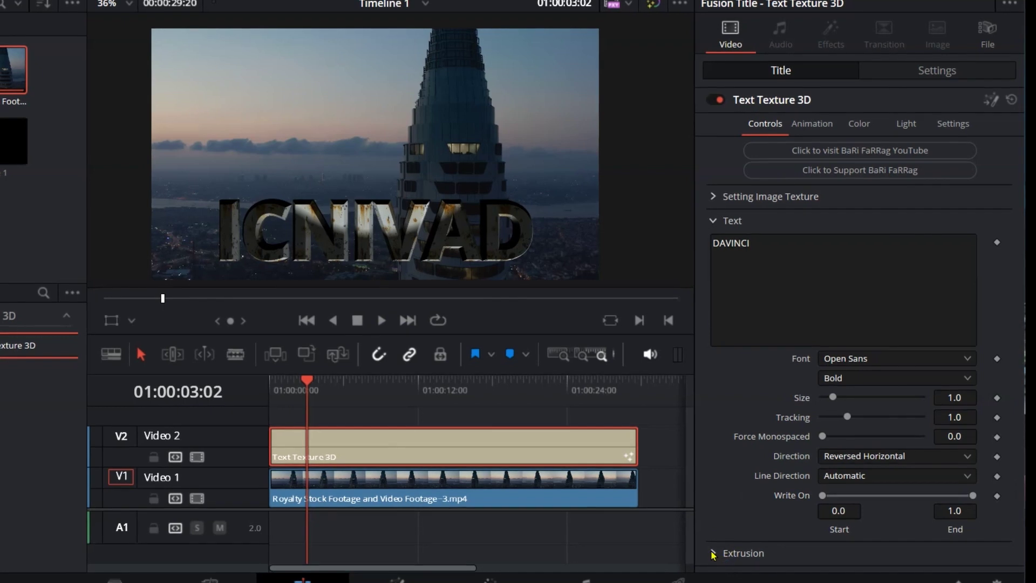
# Set the letters' extrusion depth to 0.0709
pyautogui.click(713, 553)
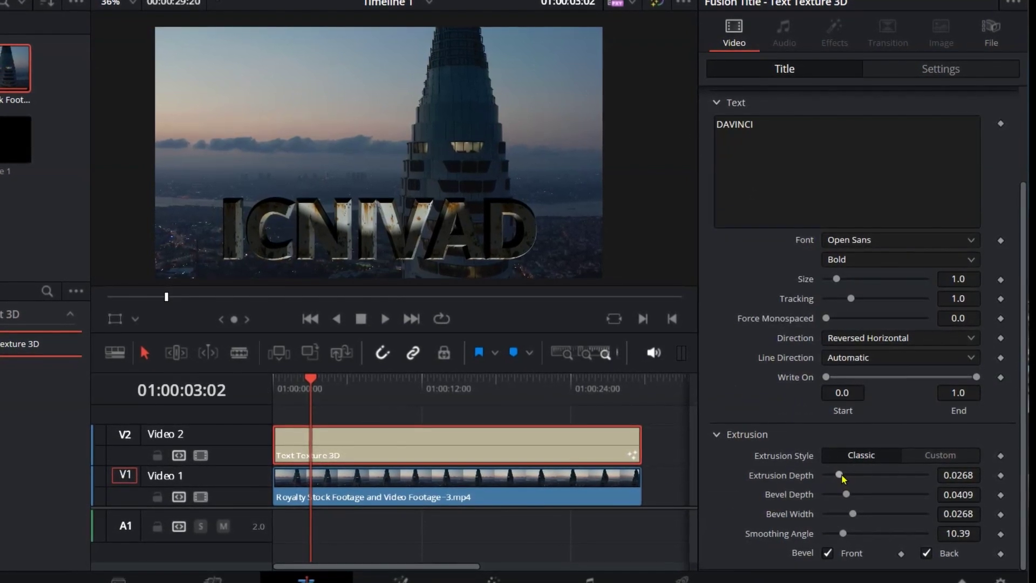
pyautogui.moveTo(842, 475)
pyautogui.mouseDown()
pyautogui.moveTo(831, 485)
pyautogui.moveTo(866, 474)
pyautogui.moveTo(874, 494)
pyautogui.mouseUp()
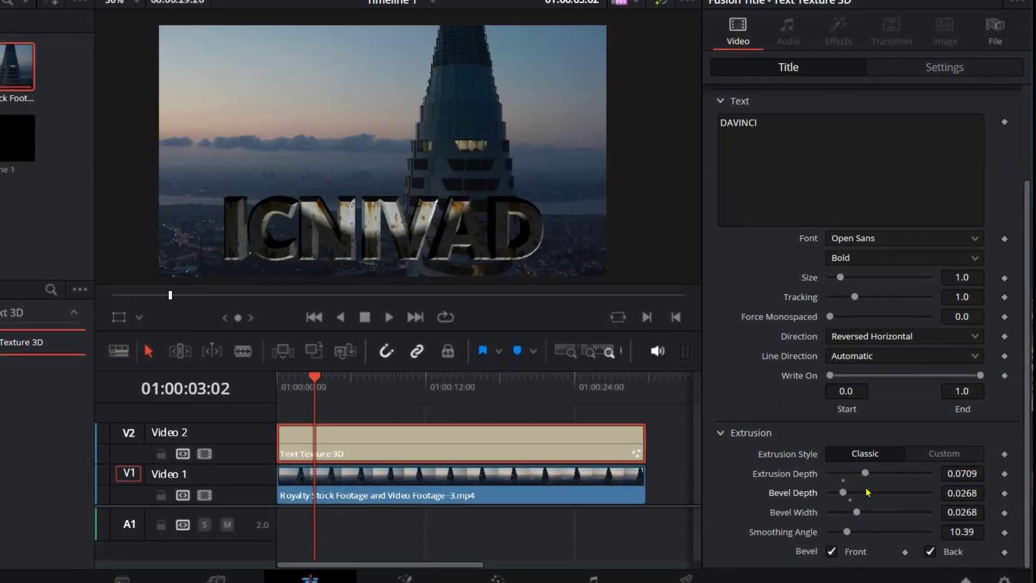
pyautogui.moveTo(872, 477); pyautogui.dragTo(860, 475)
# Move the title to translate X -0.087, Y -0.192, Z -0.09 in the Animation settings
pyautogui.scroll(3, 842, 269)
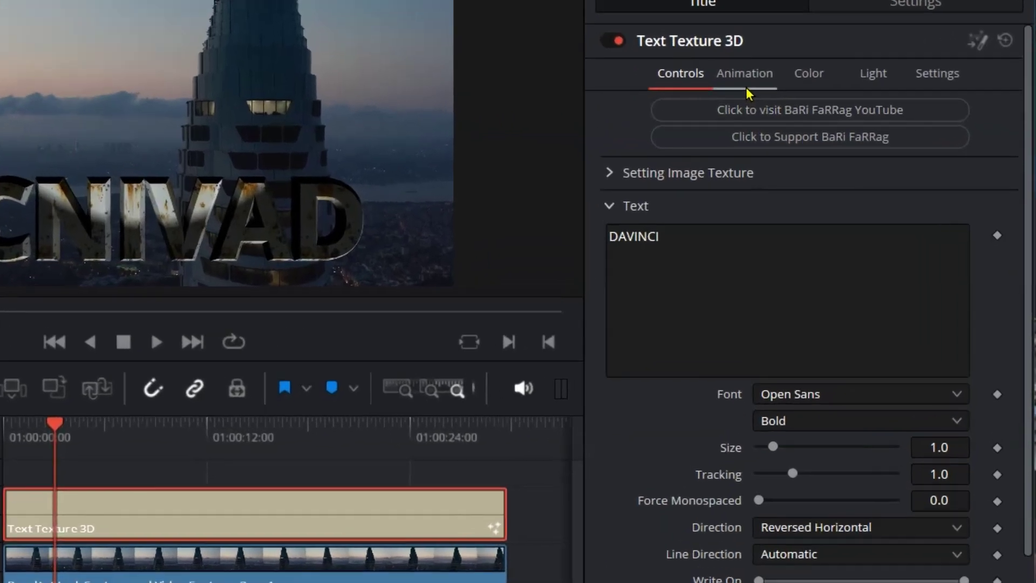
pyautogui.click(820, 122)
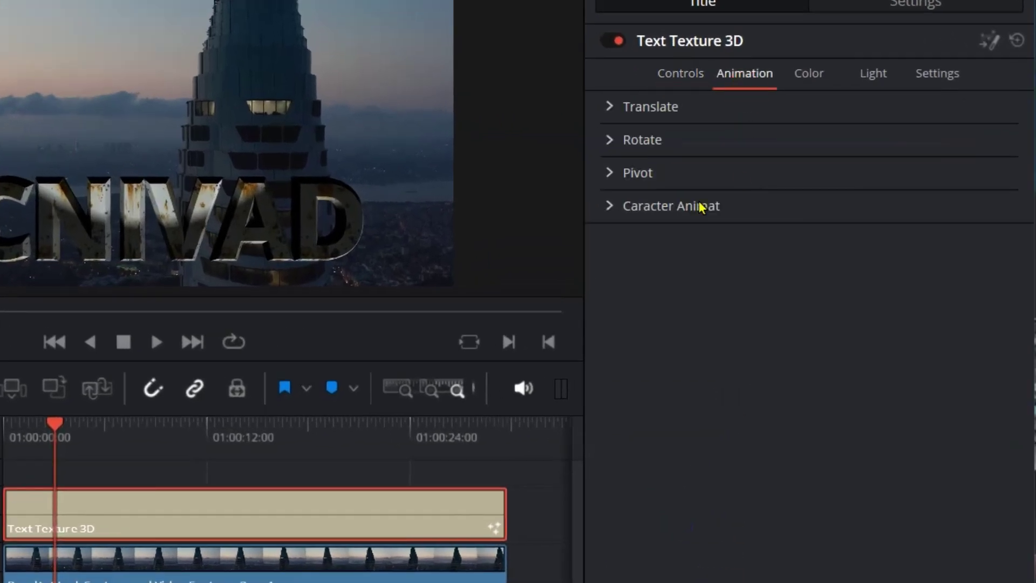
pyautogui.click(609, 109)
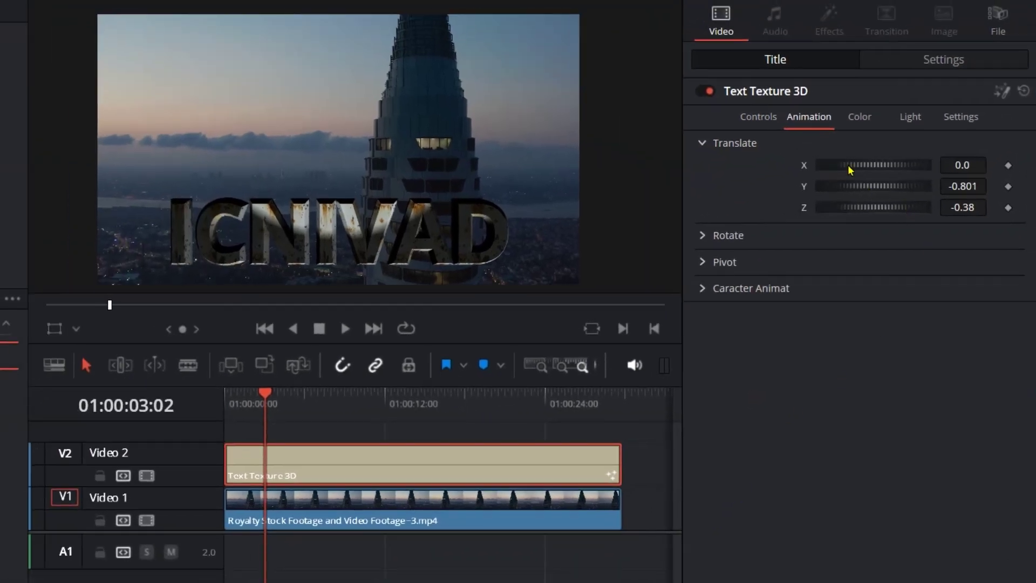
pyautogui.moveTo(861, 171); pyautogui.dragTo(885, 209)
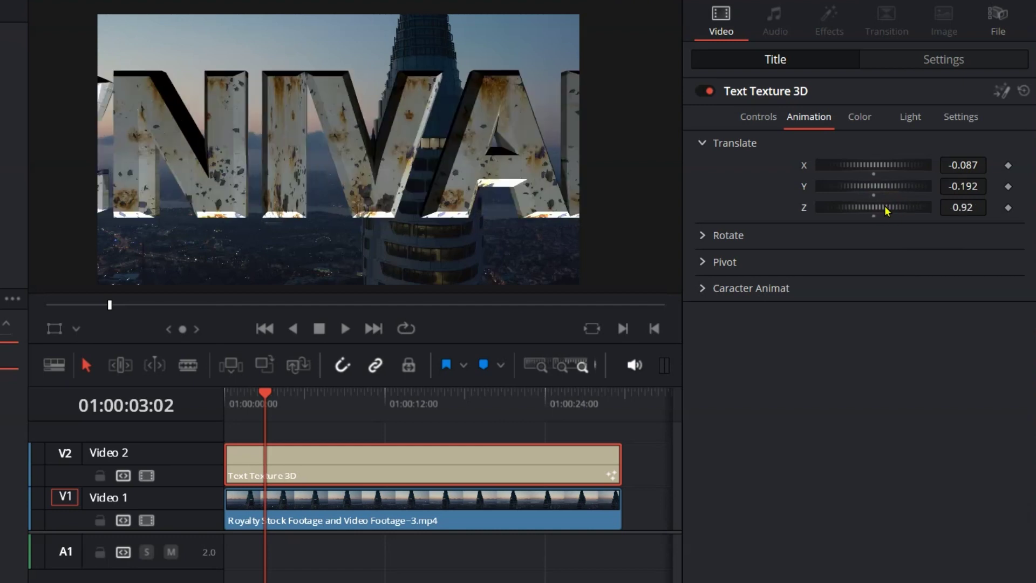
# Adjust X and Y rotation, resetting X rotation to 0, then show the Pivot settings
pyautogui.click(704, 235)
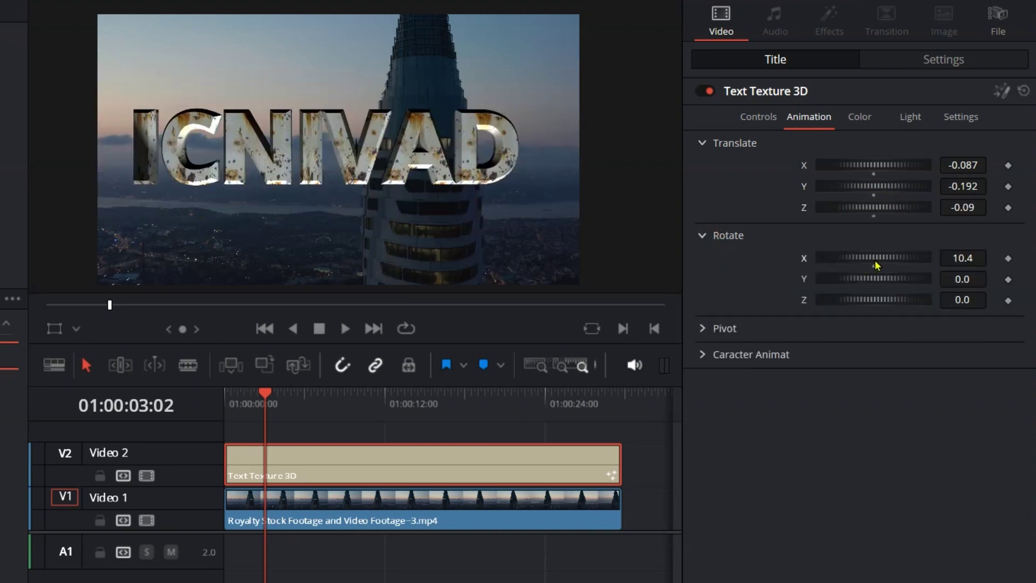
pyautogui.moveTo(876, 265); pyautogui.dragTo(870, 267)
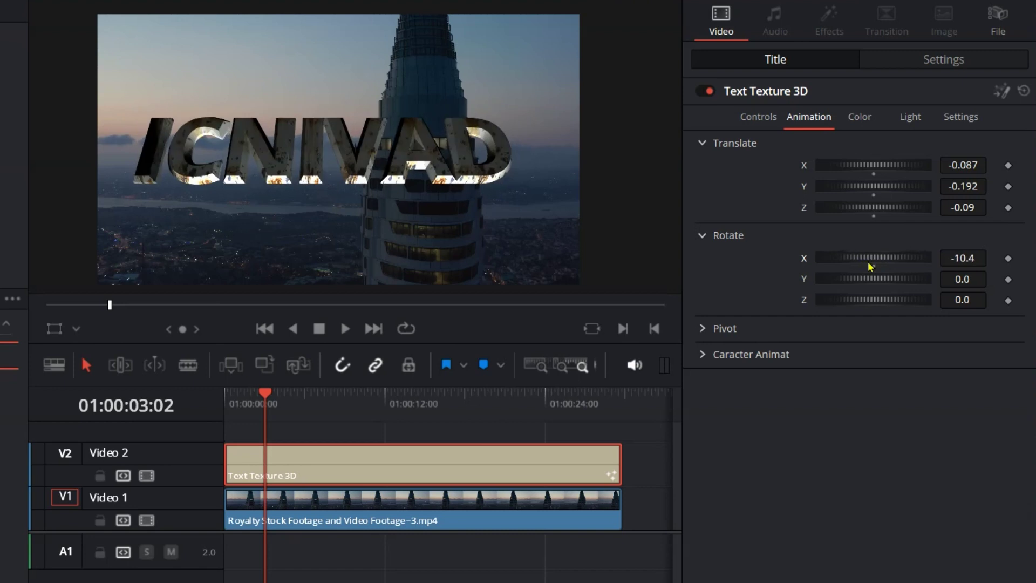
pyautogui.doubleClick(827, 263)
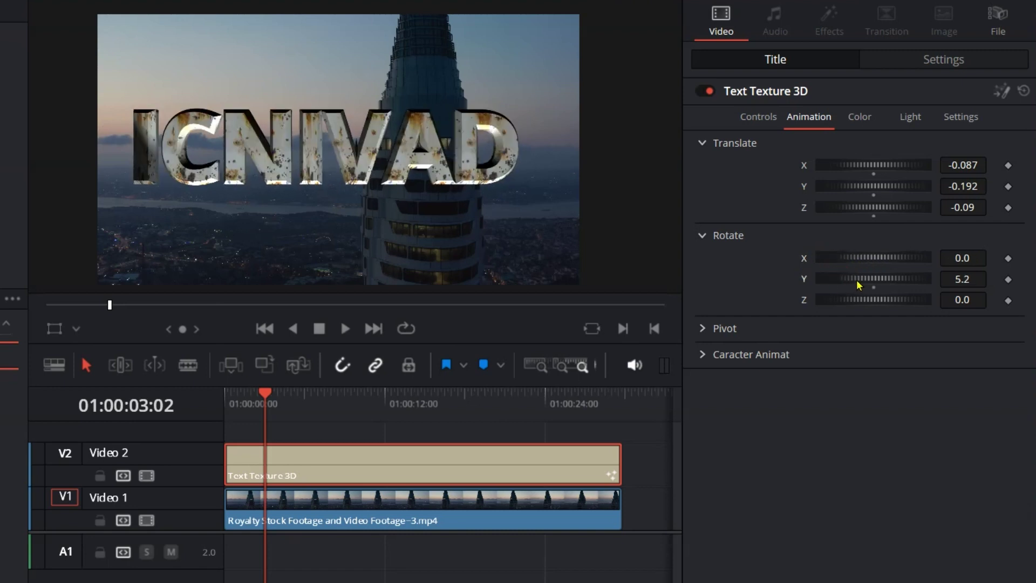
pyautogui.moveTo(858, 285); pyautogui.dragTo(855, 279)
pyautogui.click(702, 235)
pyautogui.click(701, 262)
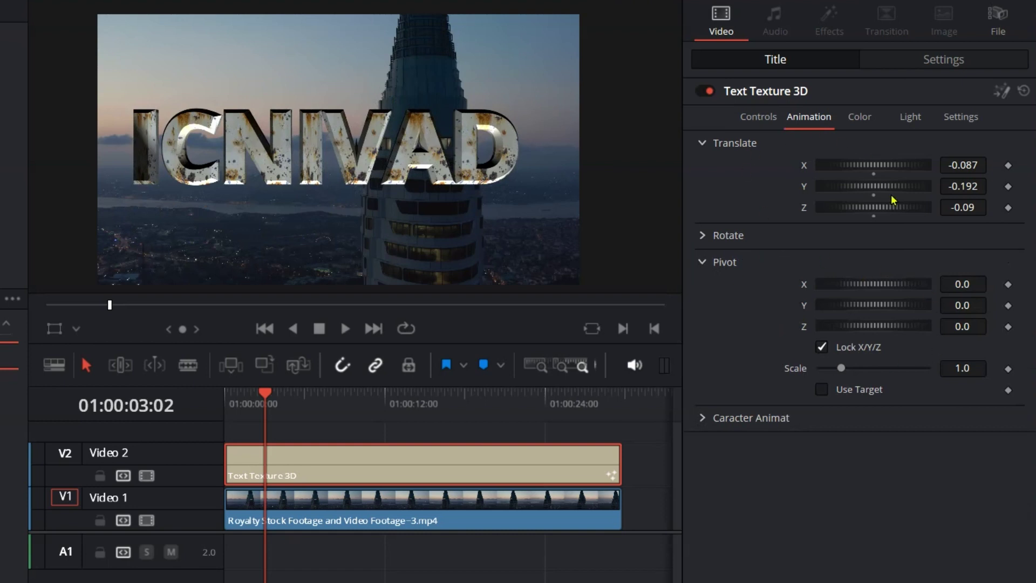
# Tilt the title with the pivot target, then turn the pivot target off to flatten it
pyautogui.click(702, 263)
pyautogui.click(702, 288)
pyautogui.click(702, 262)
pyautogui.moveTo(874, 442); pyautogui.dragTo(858, 446)
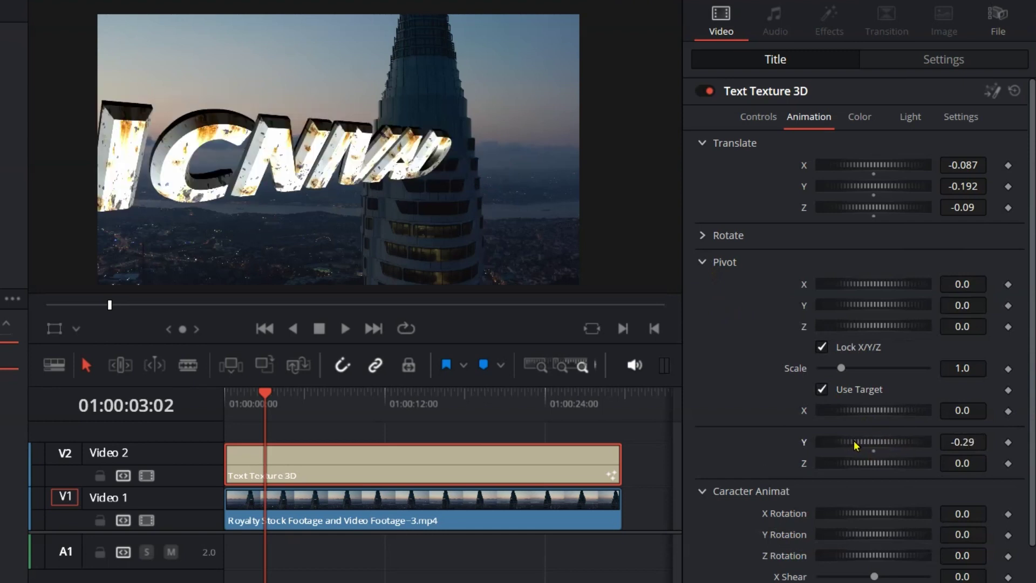
pyautogui.click(837, 387)
pyautogui.click(847, 262)
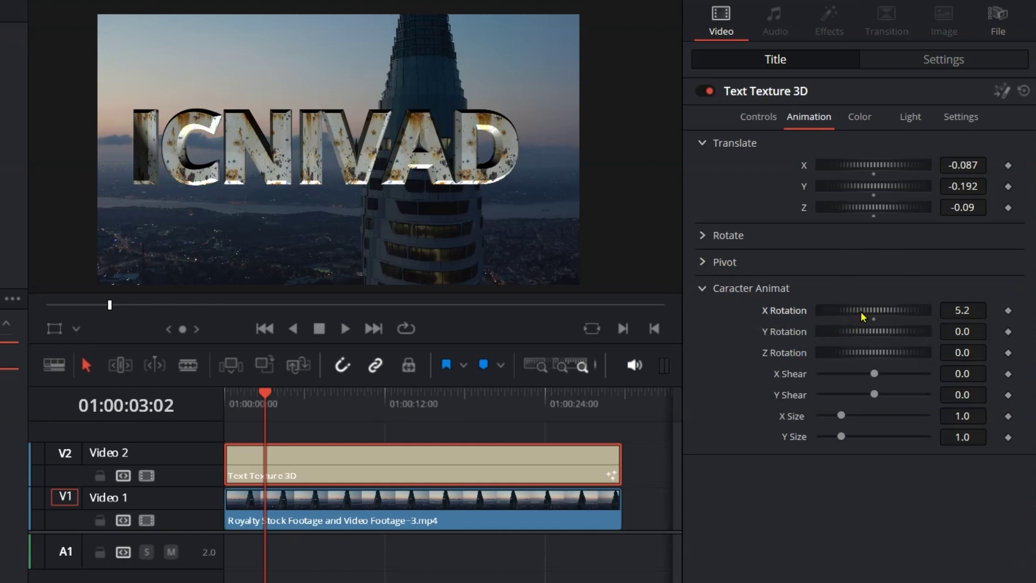
# Rotate the letters around X, Y and Z, reset Z rotation to 0, and add an X shear
pyautogui.moveTo(863, 317)
pyautogui.mouseDown()
pyautogui.moveTo(883, 334)
pyautogui.moveTo(871, 339)
pyautogui.mouseUp()
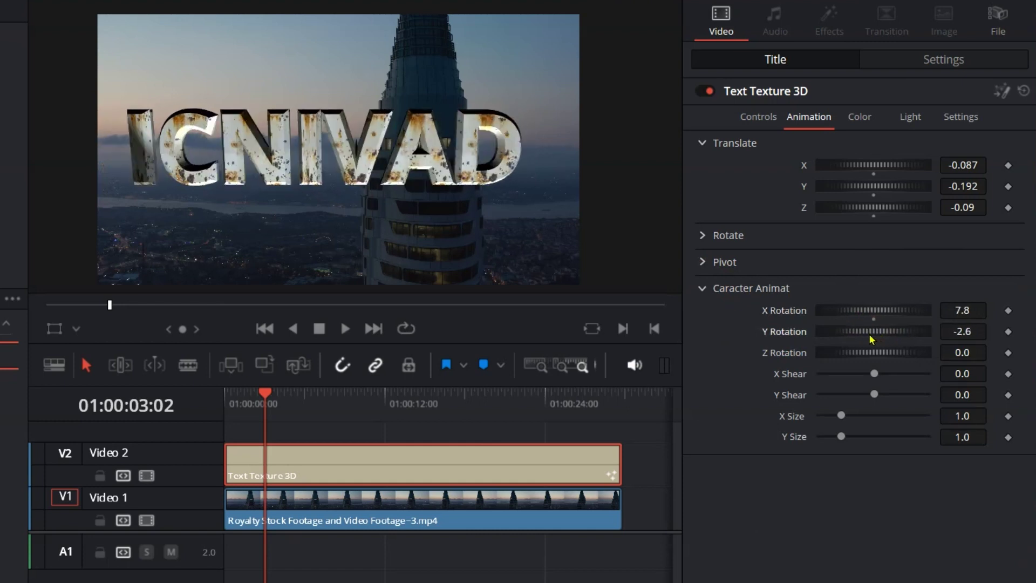
pyautogui.moveTo(848, 354); pyautogui.dragTo(861, 360)
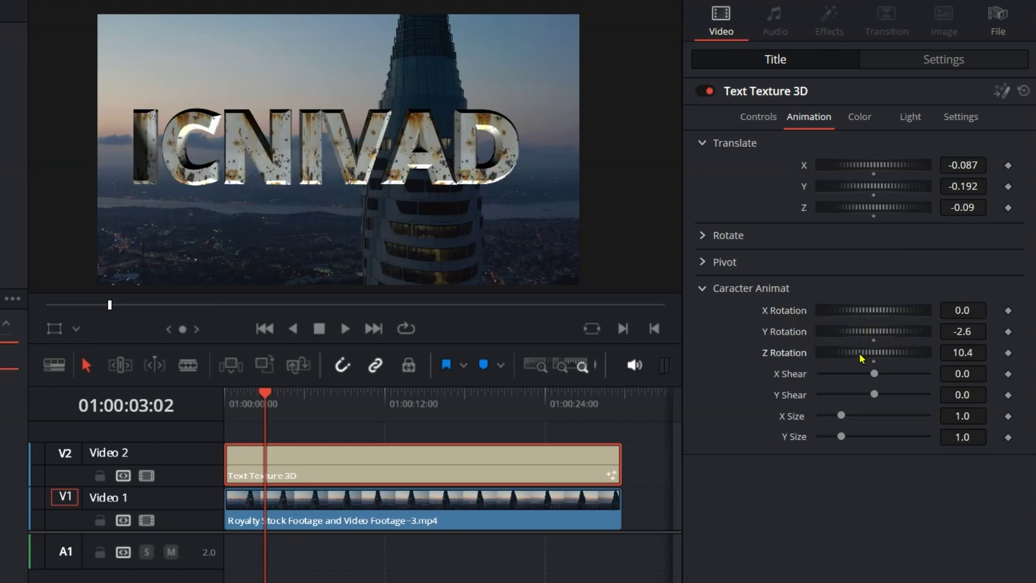
pyautogui.moveTo(846, 359); pyautogui.dragTo(828, 357)
pyautogui.doubleClick(783, 353)
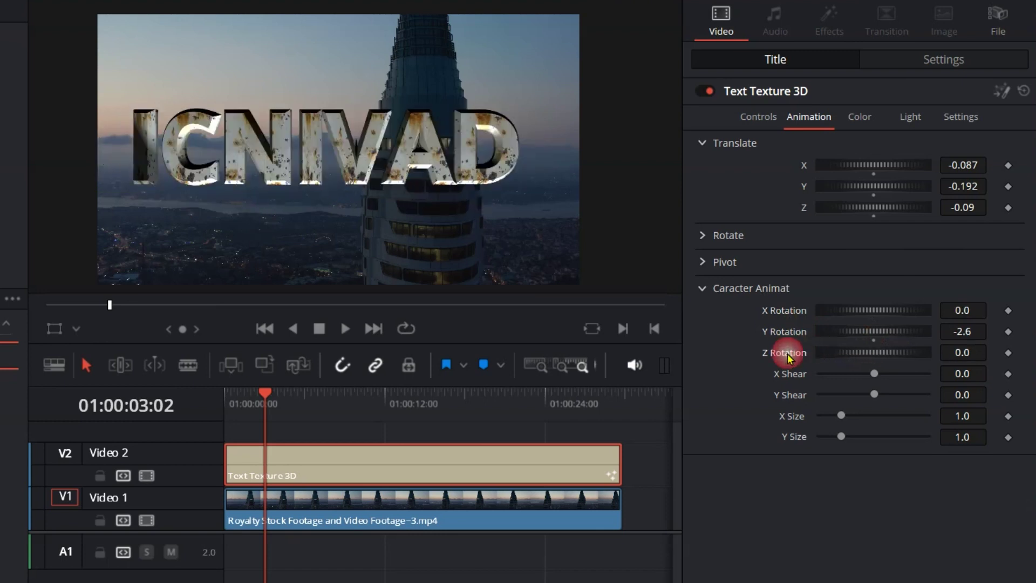
pyautogui.moveTo(874, 373)
pyautogui.mouseDown()
pyautogui.moveTo(859, 377)
pyautogui.moveTo(874, 374)
pyautogui.mouseUp()
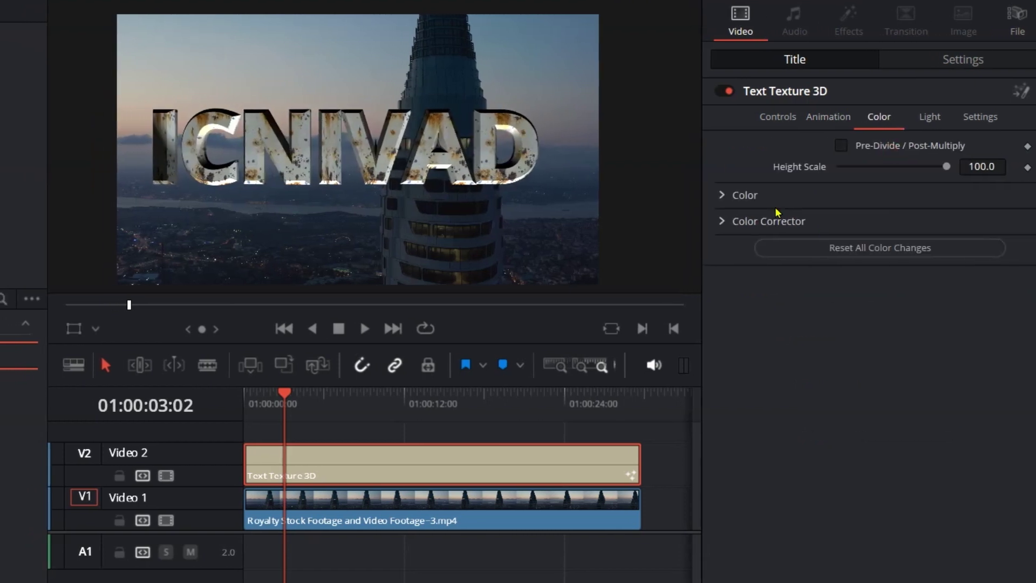
# Tint the title cyan by lowering red, then gold via a screen sample, before resetting it to white
pyautogui.click(711, 194)
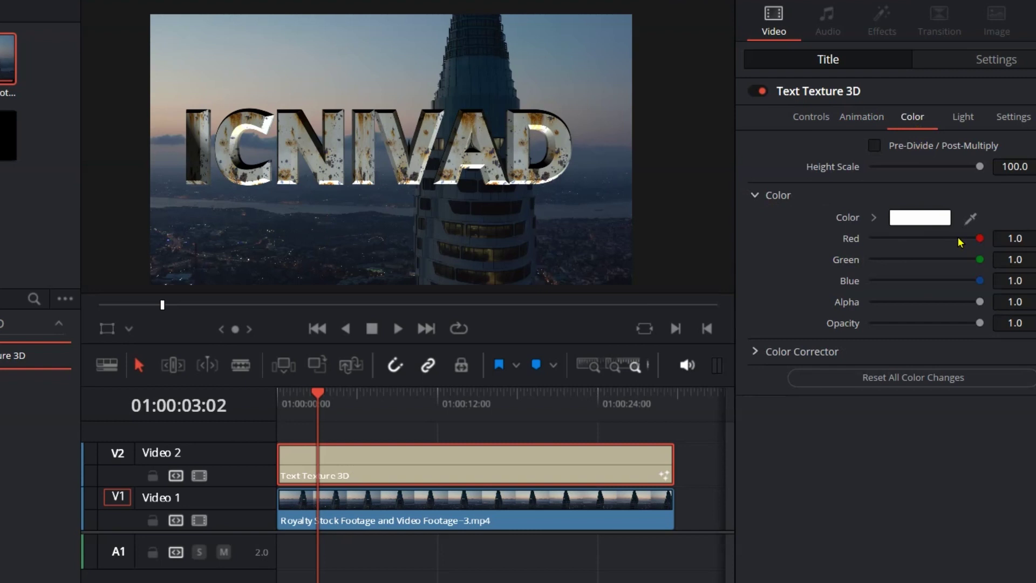
pyautogui.moveTo(960, 242); pyautogui.dragTo(912, 238)
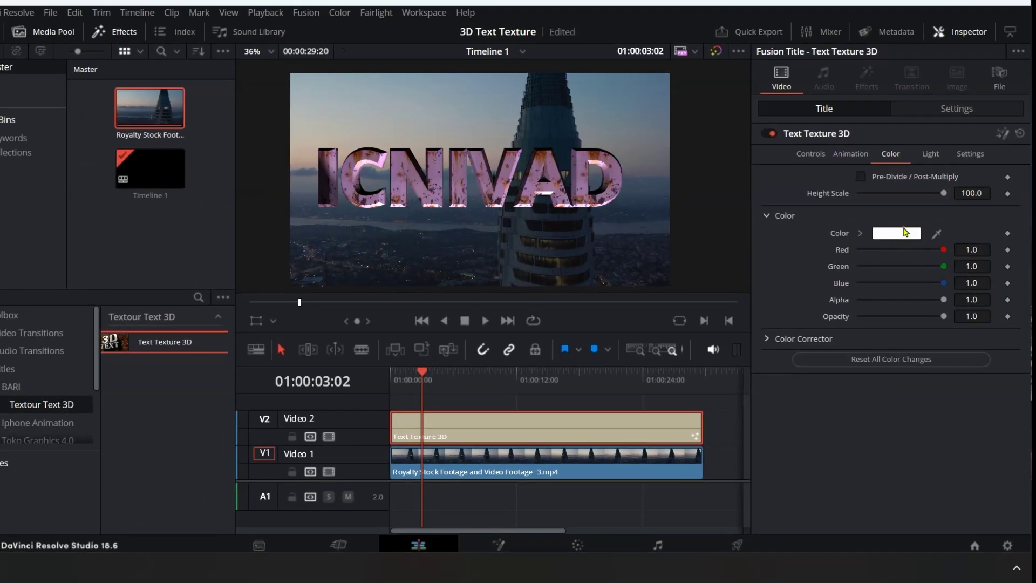
pyautogui.click(906, 232)
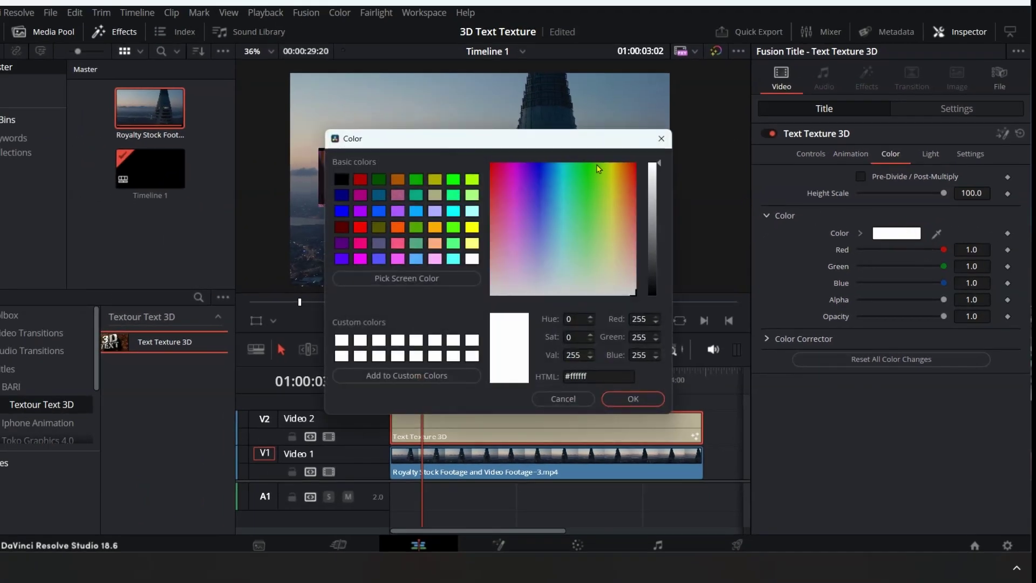
pyautogui.moveTo(575, 145); pyautogui.dragTo(293, 214)
pyautogui.click(117, 352)
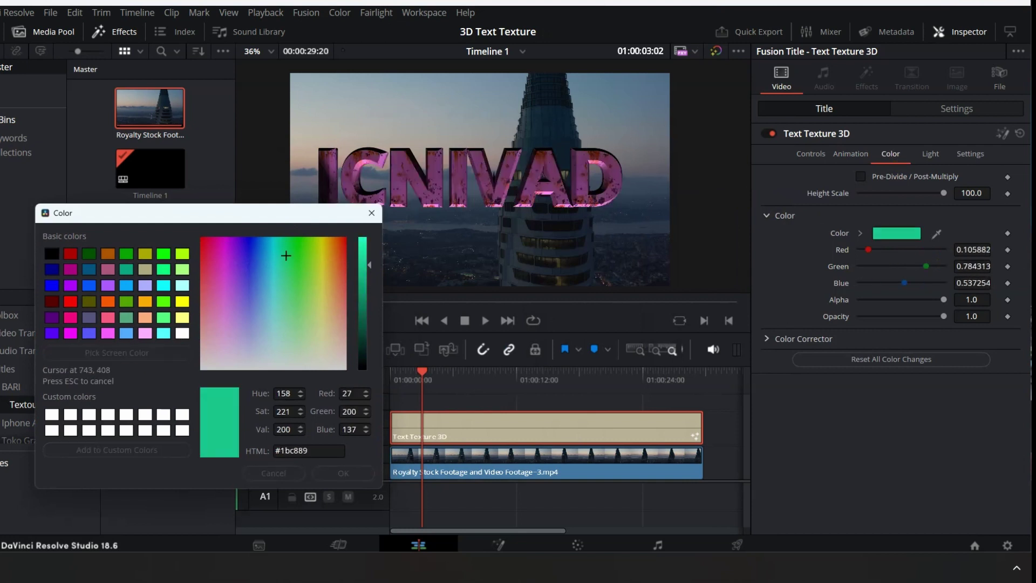
pyautogui.click(328, 263)
pyautogui.click(370, 473)
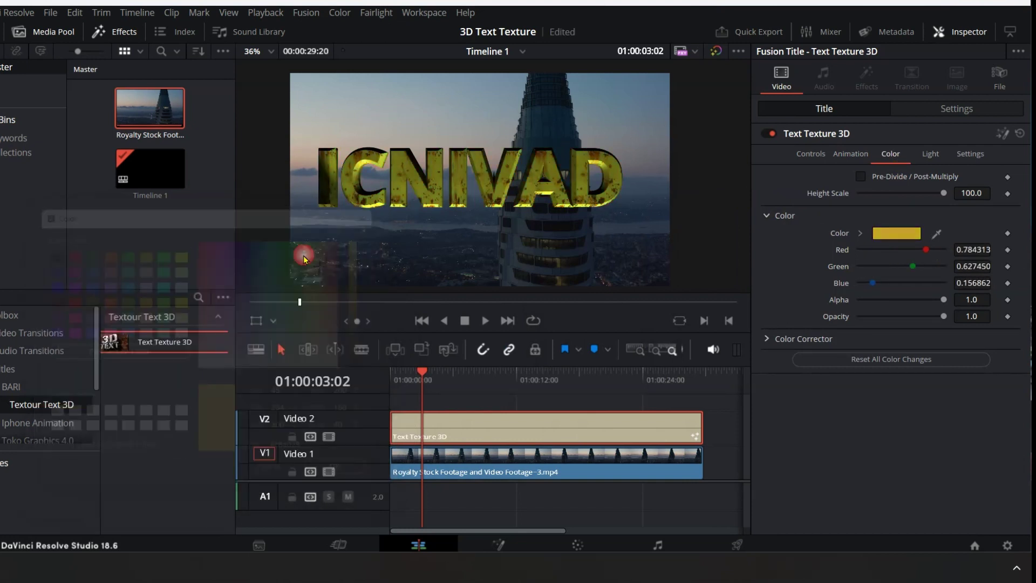
pyautogui.click(803, 338)
pyautogui.scroll(-5, 851, 392)
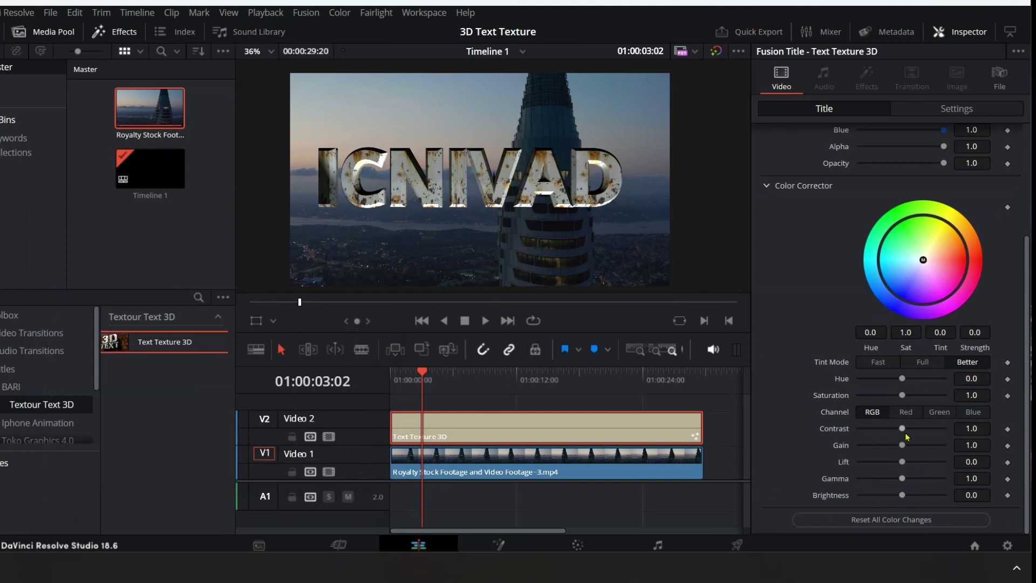
# Set the title's colour-corrector contrast to 0.98, gain 0.84 and lift -0.02
pyautogui.moveTo(908, 431)
pyautogui.mouseDown()
pyautogui.moveTo(932, 432)
pyautogui.moveTo(825, 465)
pyautogui.mouseUp()
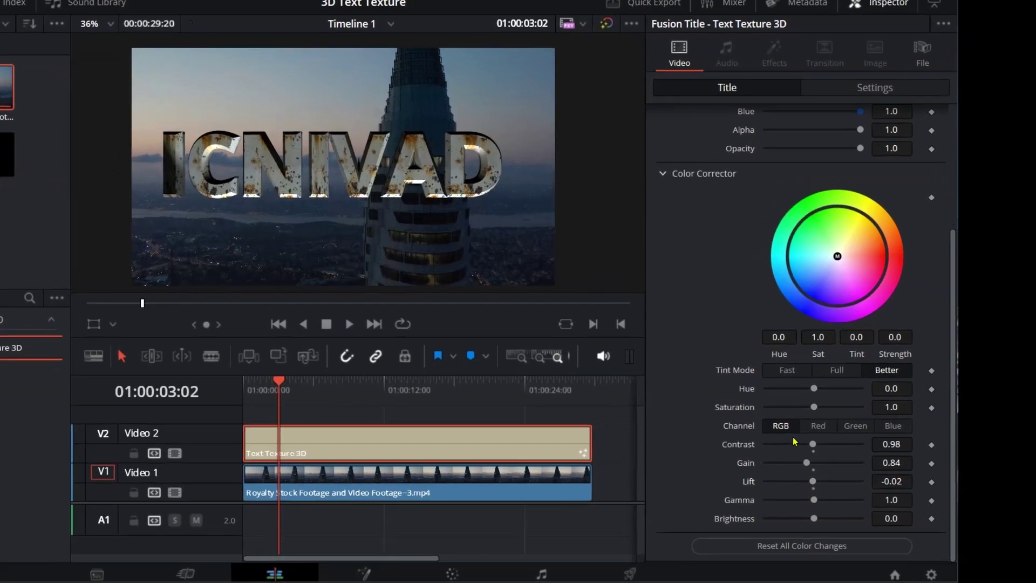
pyautogui.scroll(4, 794, 442)
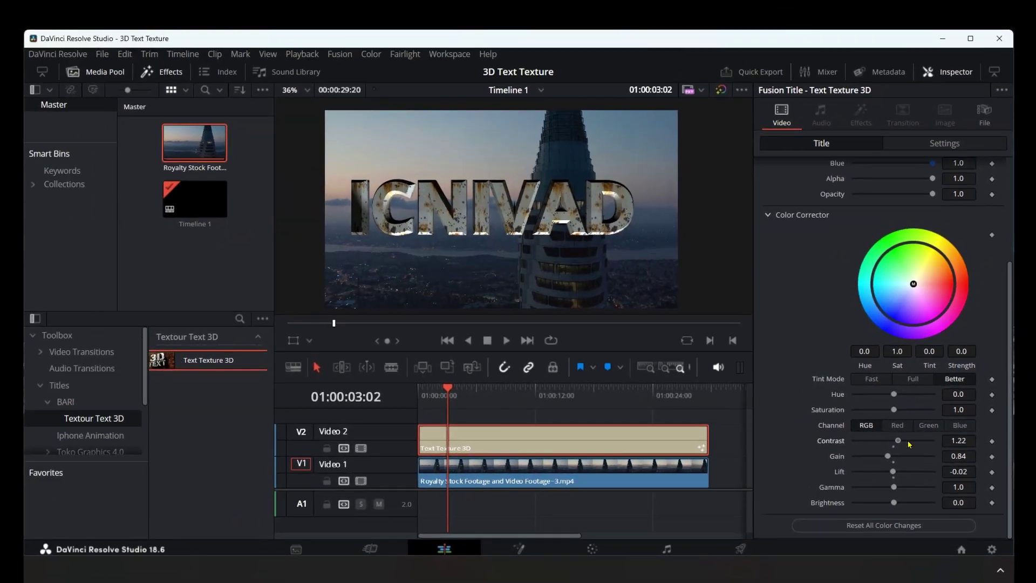
pyautogui.moveTo(909, 444)
pyautogui.mouseDown()
pyautogui.moveTo(895, 451)
pyautogui.moveTo(919, 451)
pyautogui.mouseUp()
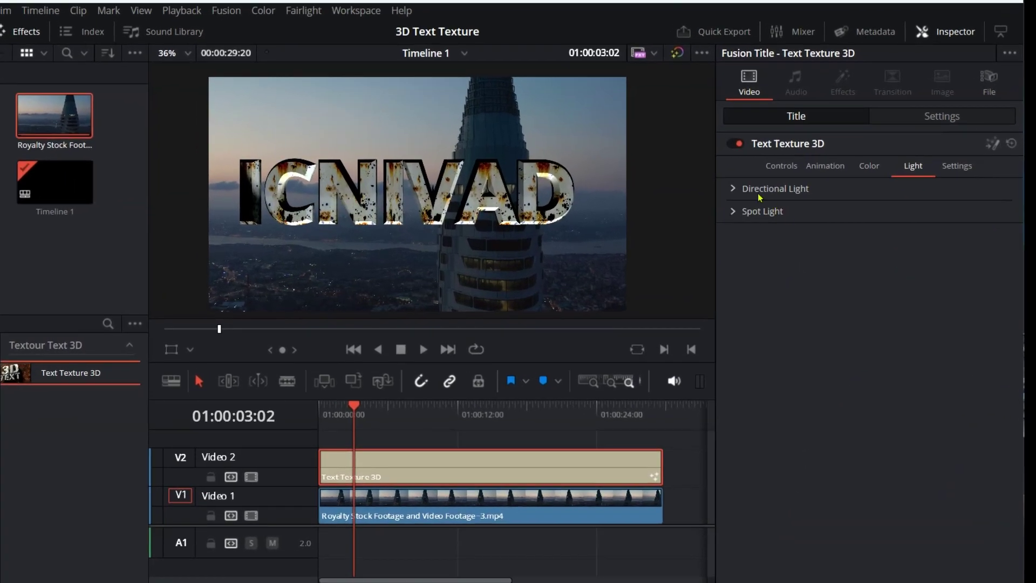
# Angle the directional light to X 86.1 and Y -23.2
pyautogui.click(731, 189)
pyautogui.click(730, 190)
pyautogui.click(738, 192)
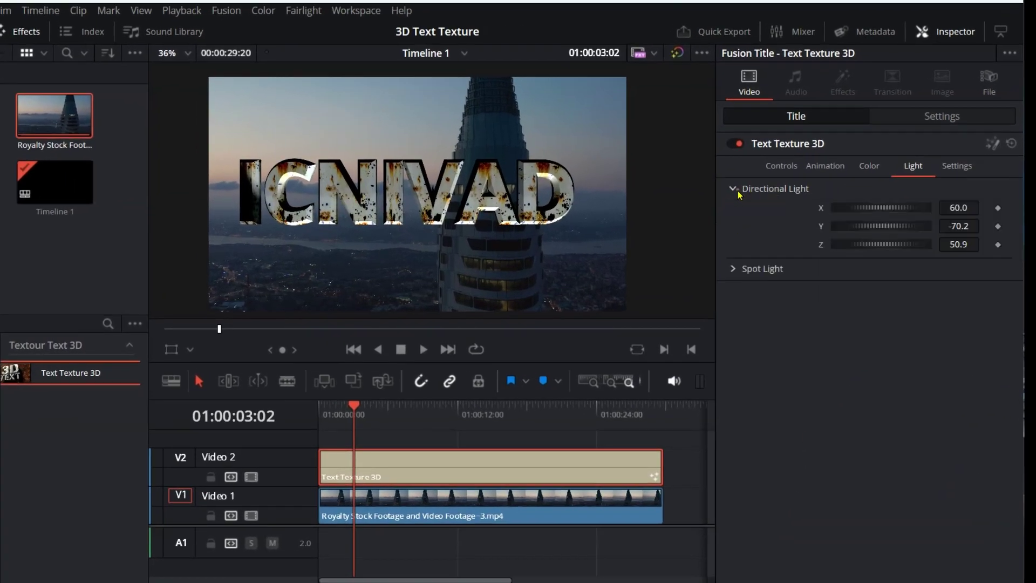
pyautogui.moveTo(879, 227)
pyautogui.mouseDown()
pyautogui.moveTo(904, 228)
pyautogui.moveTo(882, 218)
pyautogui.mouseUp()
pyautogui.click(879, 208)
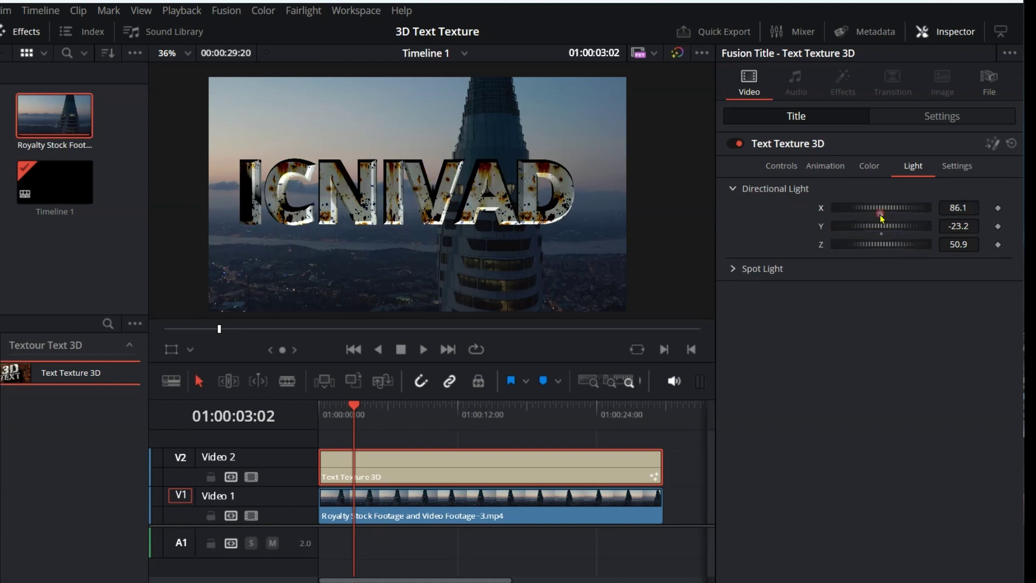
# Move the spot light's Z position to 2.18
pyautogui.click(738, 272)
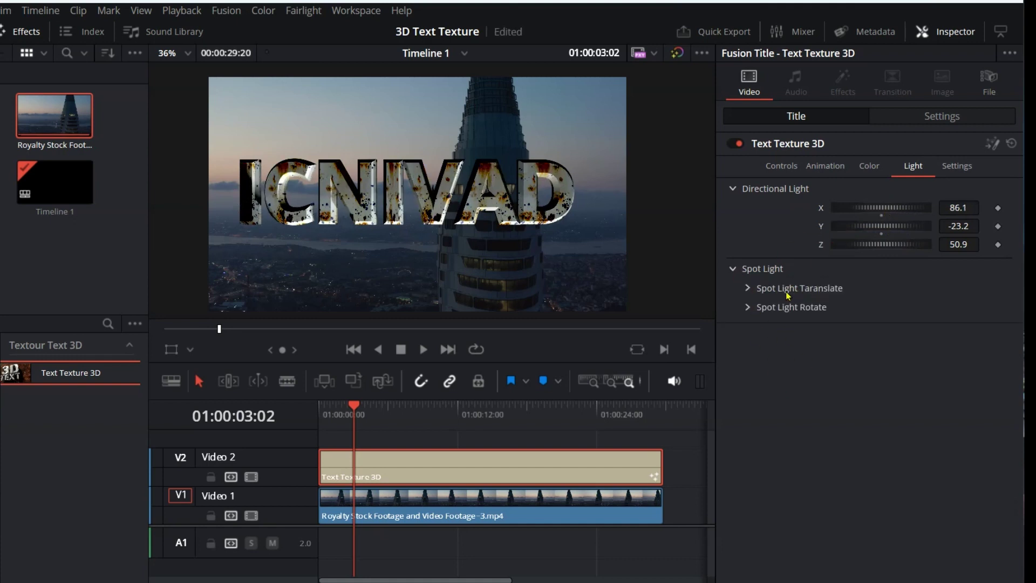
pyautogui.click(748, 290)
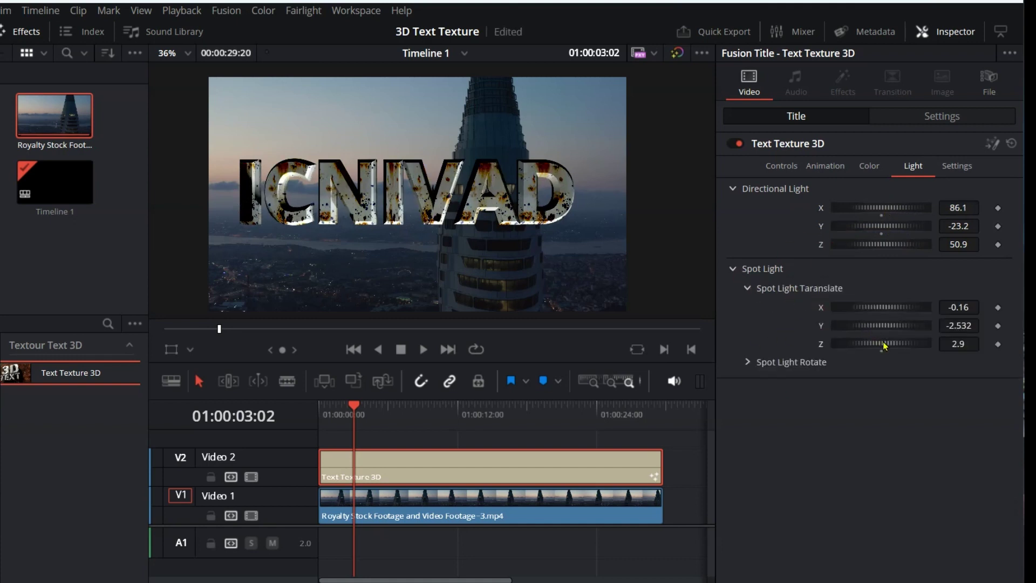
pyautogui.moveTo(885, 347); pyautogui.dragTo(878, 344)
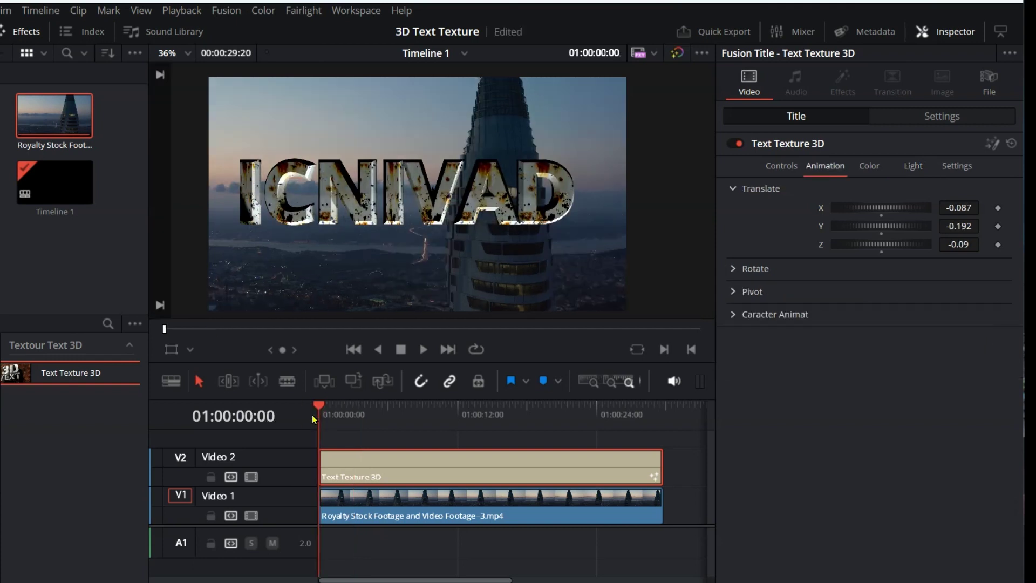
# Keyframe the title's Translate Z from 1.52 at the start to 0.25 at 01:00:03:20
pyautogui.click(770, 168)
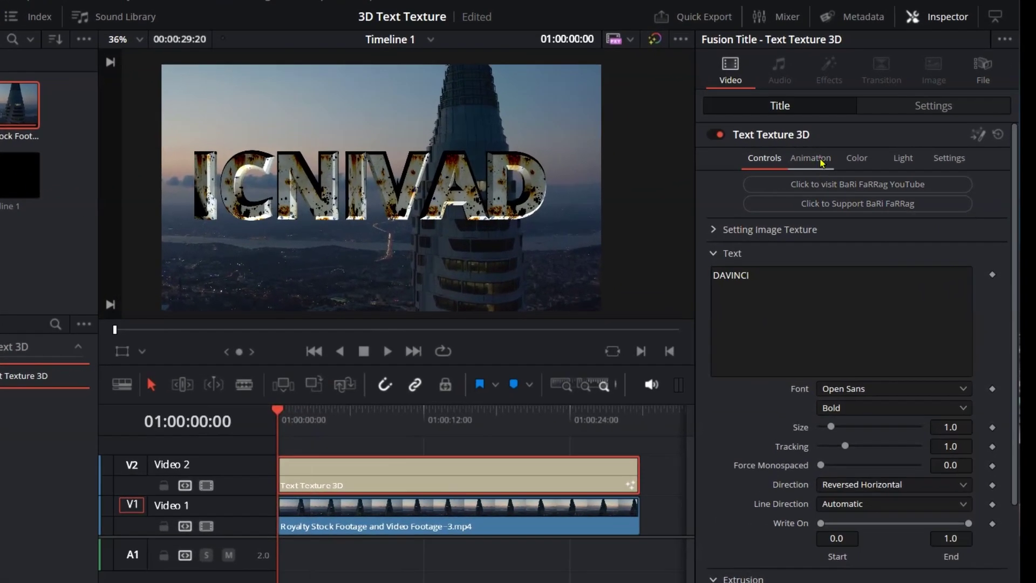
pyautogui.click(820, 160)
pyautogui.moveTo(850, 243); pyautogui.dragTo(865, 244)
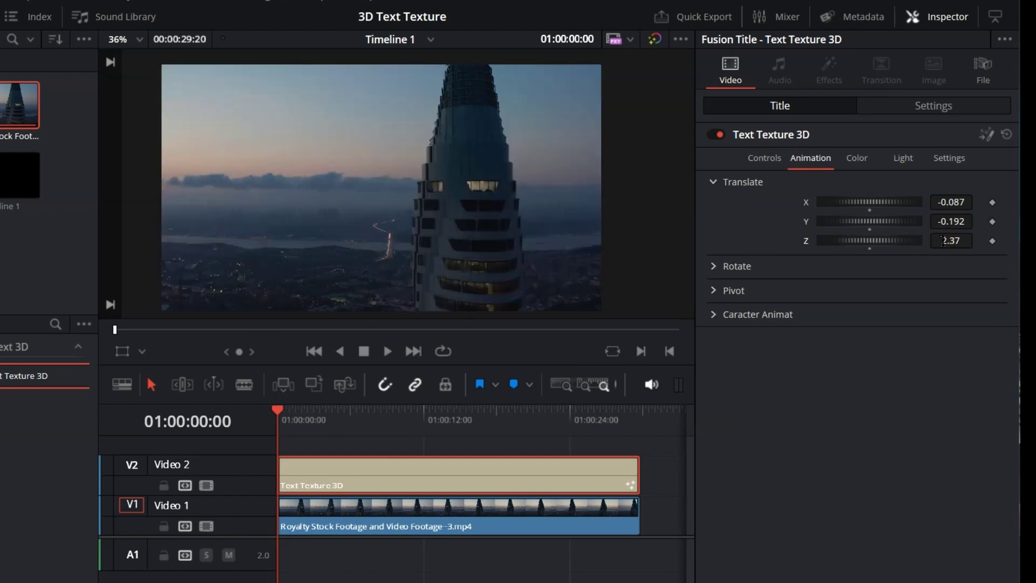
pyautogui.moveTo(943, 241); pyautogui.dragTo(941, 240)
pyautogui.click(991, 241)
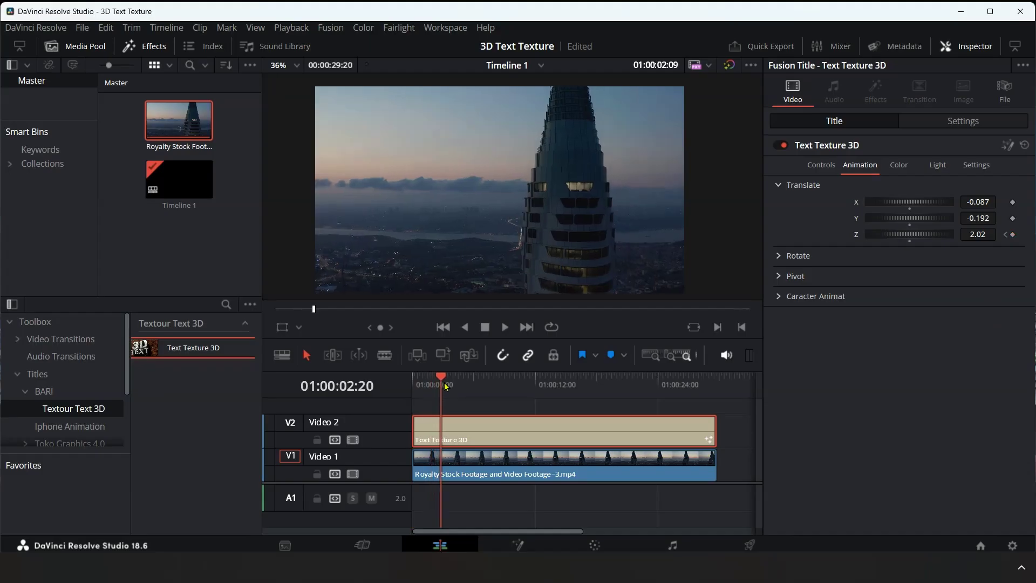
pyautogui.moveTo(316, 424); pyautogui.dragTo(326, 423)
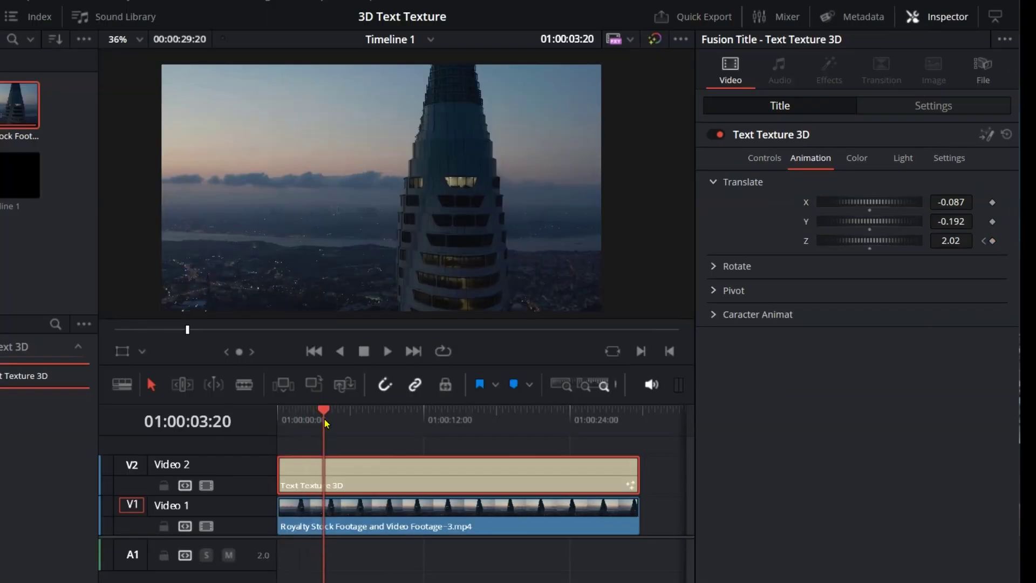
pyautogui.moveTo(951, 240)
pyautogui.mouseDown()
pyautogui.moveTo(942, 240)
pyautogui.moveTo(955, 238)
pyautogui.mouseUp()
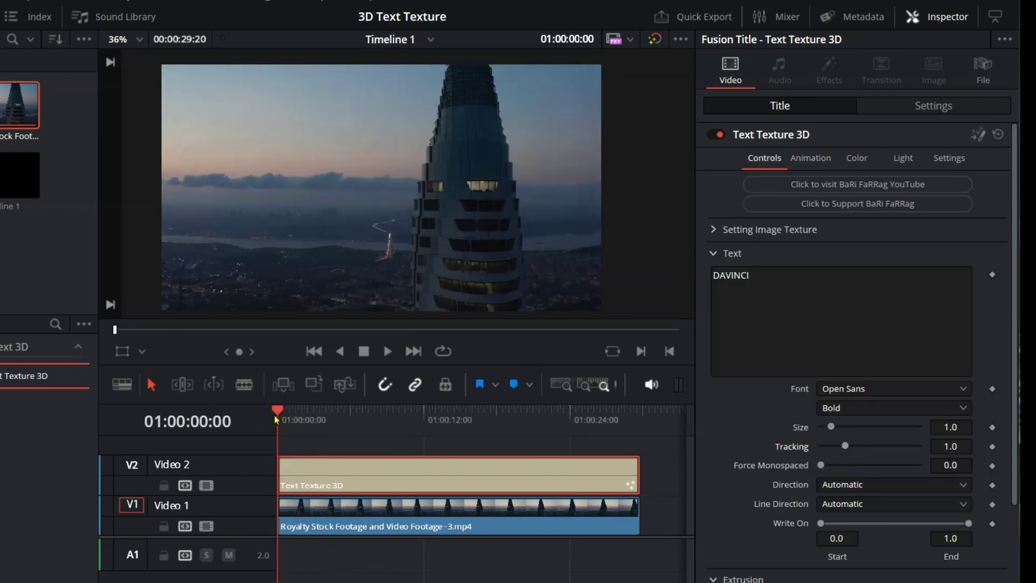
# Keyframe the letter tracking from about 3.4 at the start down to about 1 at 01:00:05:11
pyautogui.moveTo(276, 420); pyautogui.dragTo(334, 431)
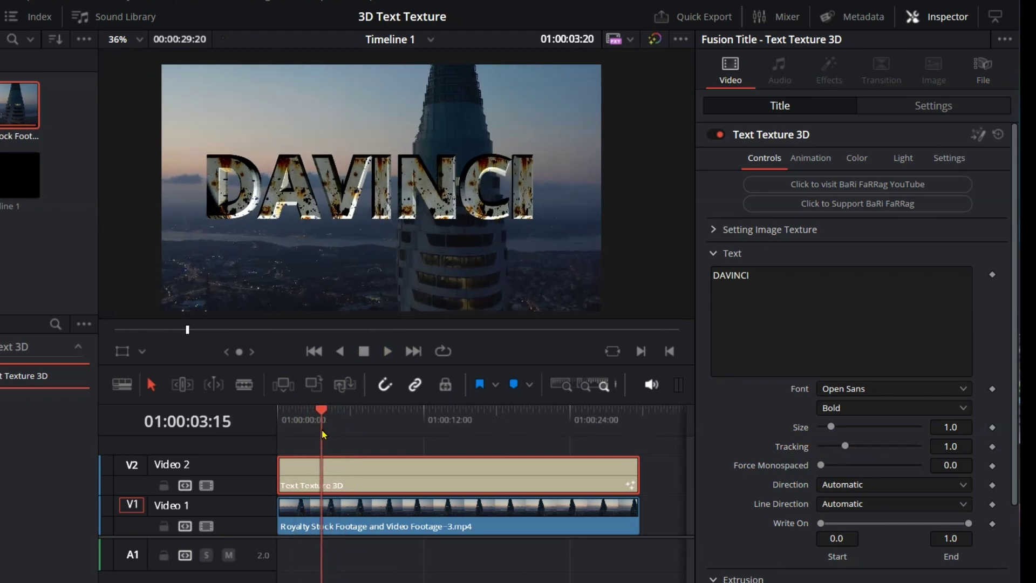
pyautogui.moveTo(334, 431); pyautogui.dragTo(277, 426)
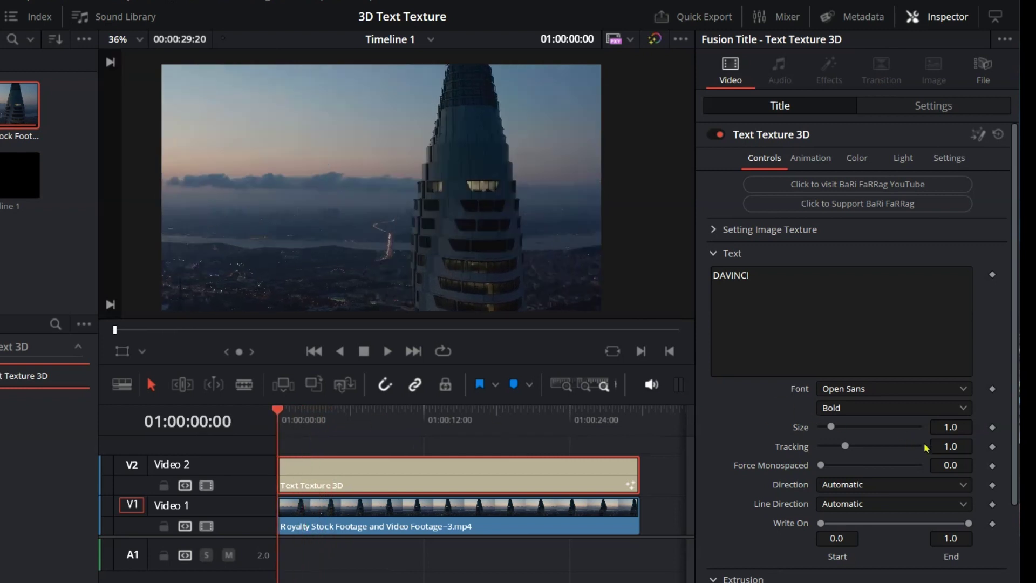
pyautogui.moveTo(884, 448); pyautogui.dragTo(908, 450)
pyautogui.click(991, 447)
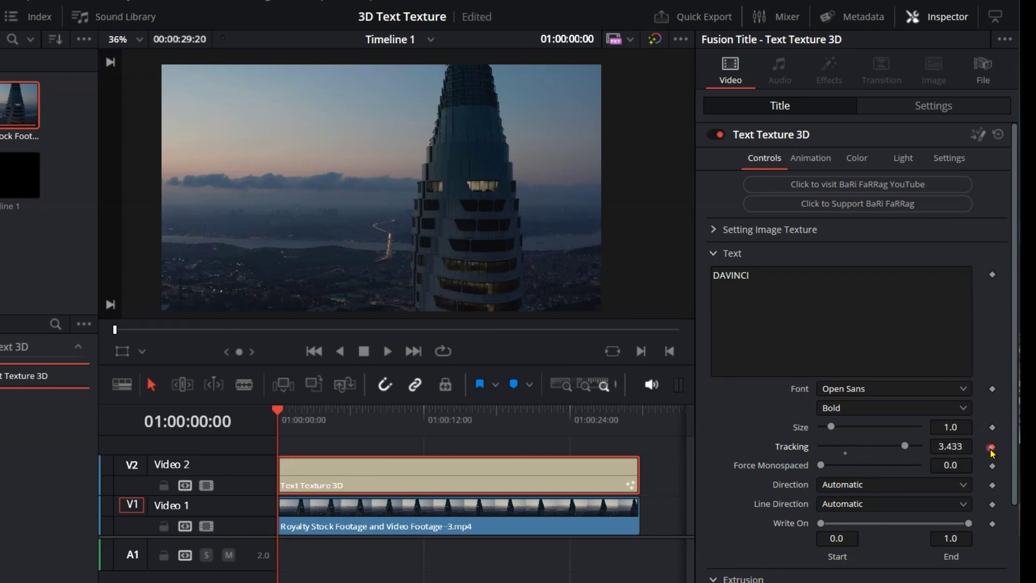
pyautogui.moveTo(287, 415); pyautogui.dragTo(346, 422)
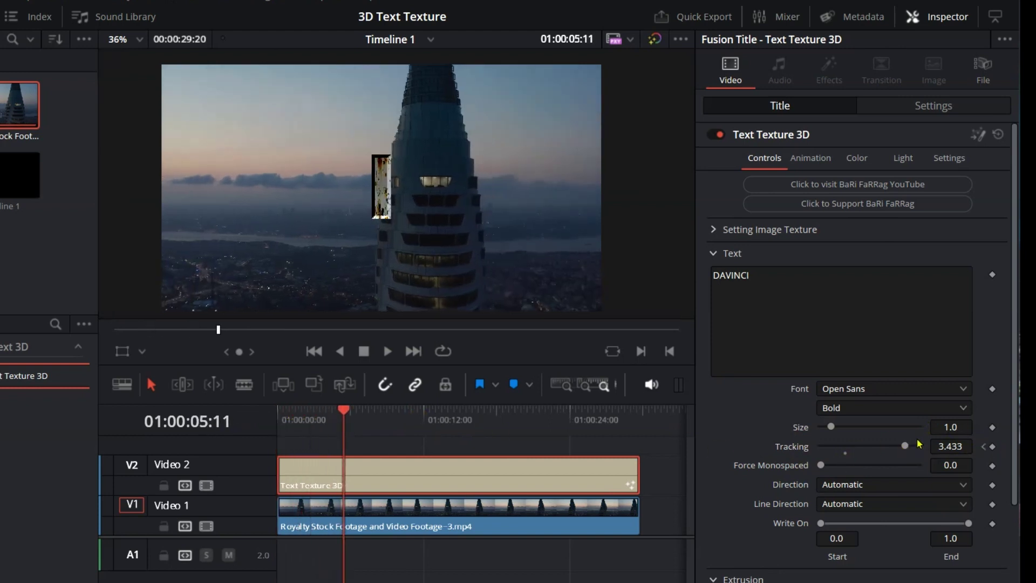
pyautogui.moveTo(901, 447); pyautogui.dragTo(847, 446)
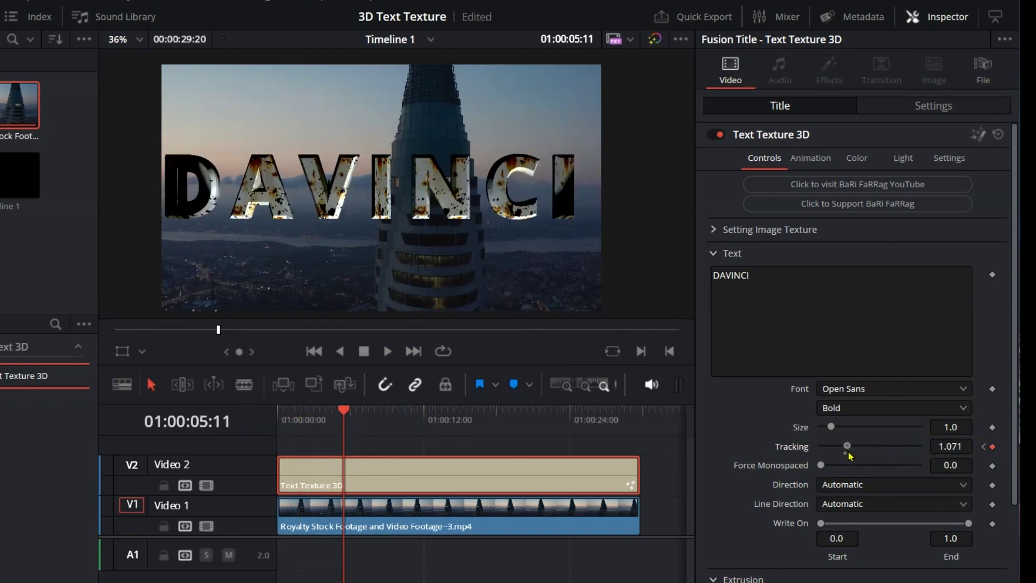
# Play the title animation from the start, replay it, then stop playback
pyautogui.click(275, 425)
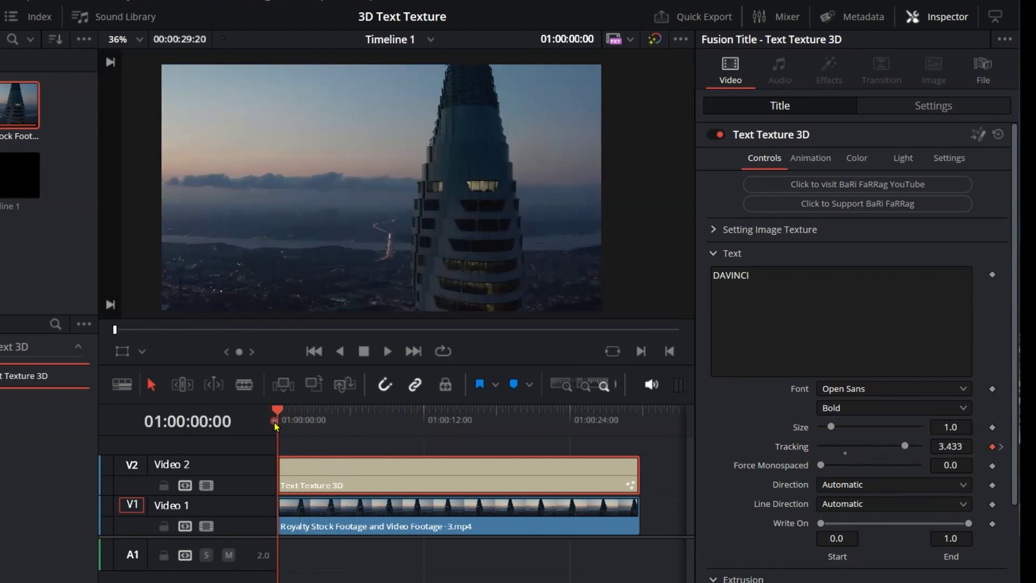
pyautogui.click(387, 351)
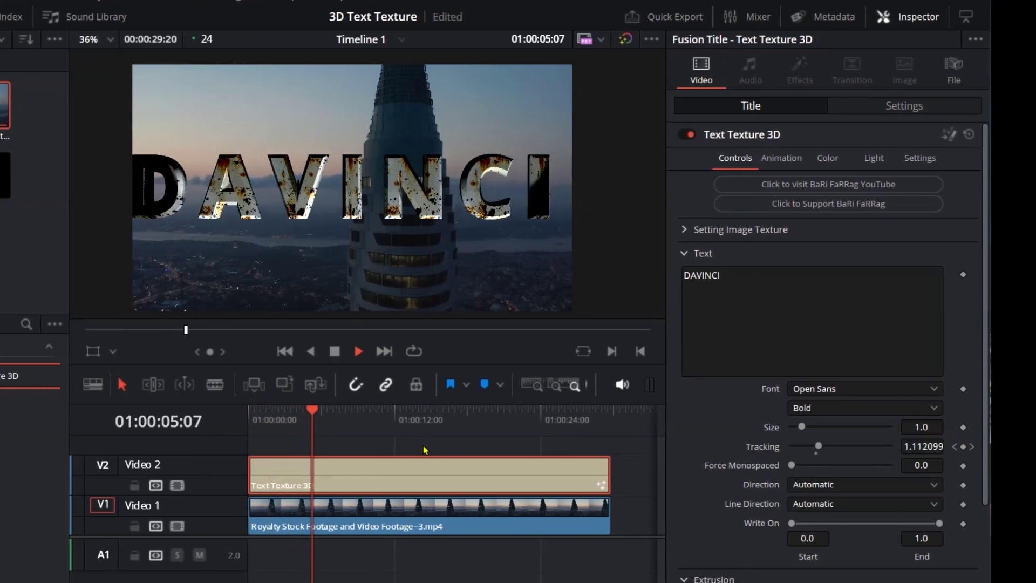
pyautogui.click(272, 429)
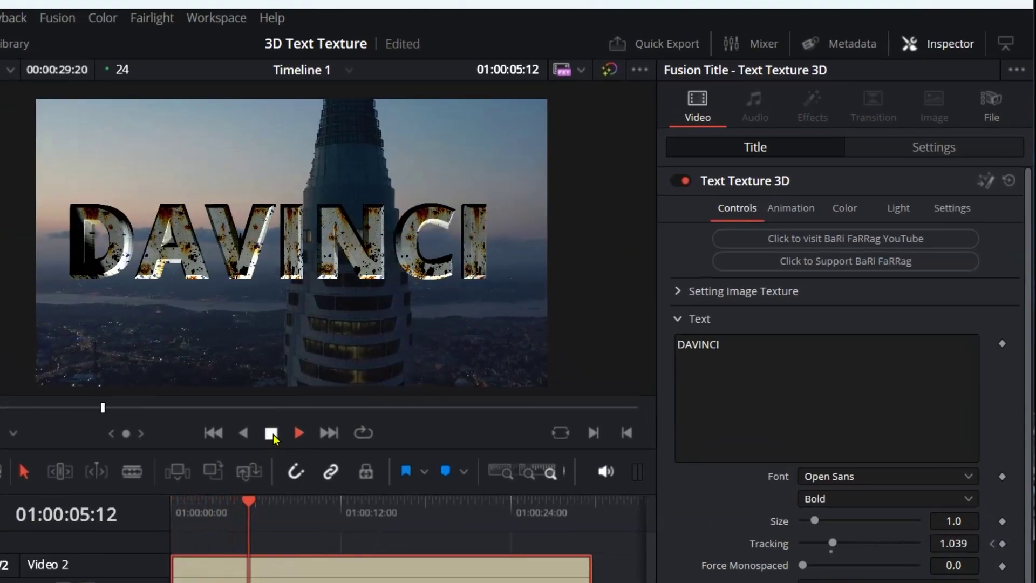
pyautogui.click(290, 402)
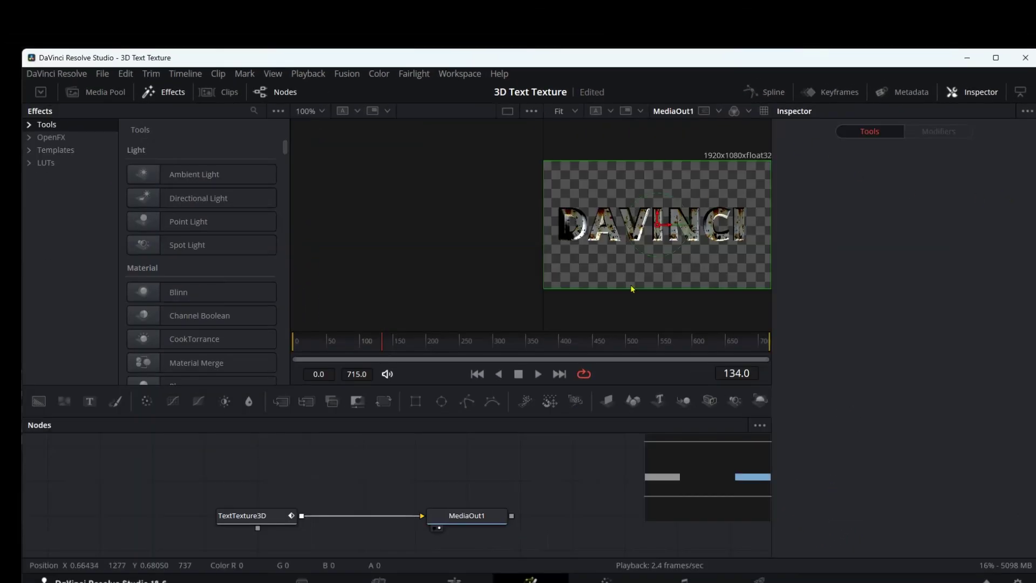
# Smooth all TextTexture3D Z Offset and Character Spacing keyframes in the Spline editor
pyautogui.click(259, 515)
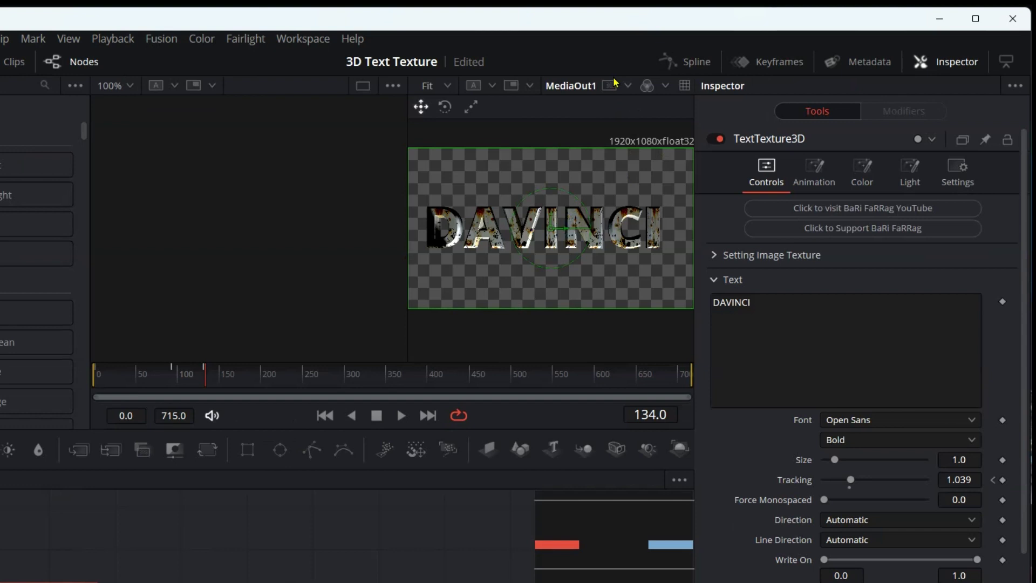
pyautogui.click(673, 64)
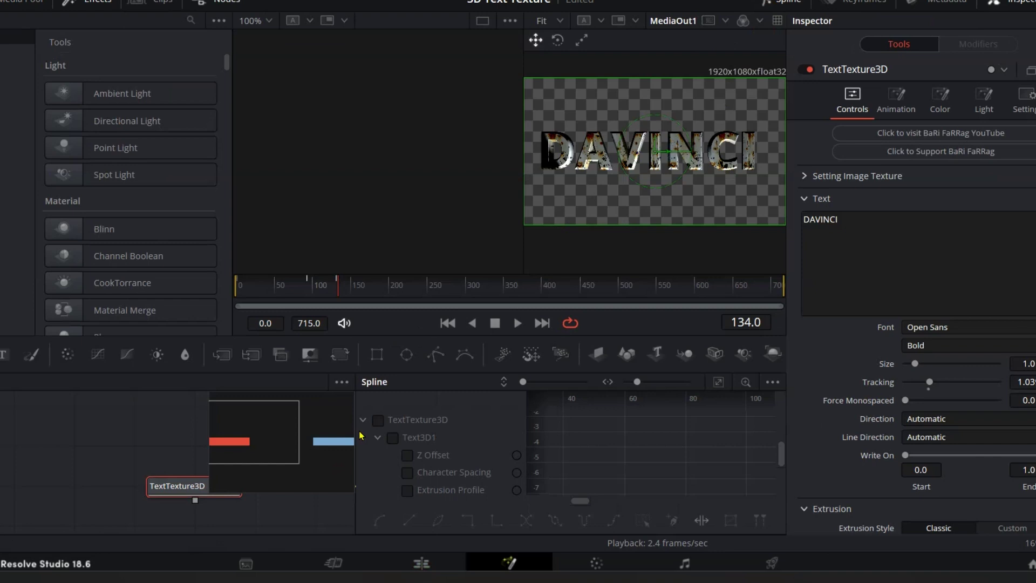
pyautogui.click(381, 466)
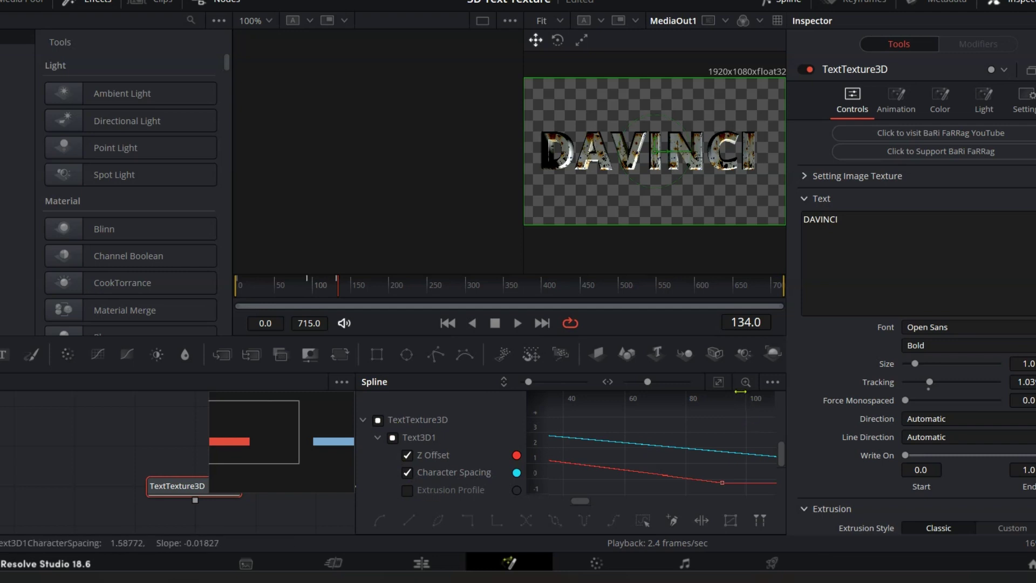
pyautogui.click(720, 384)
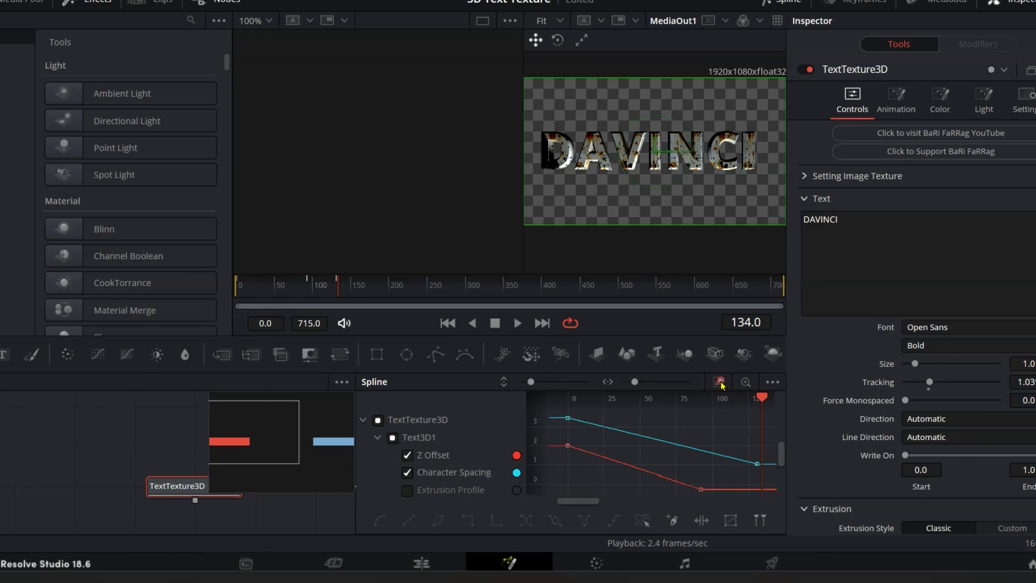
pyautogui.click(722, 384)
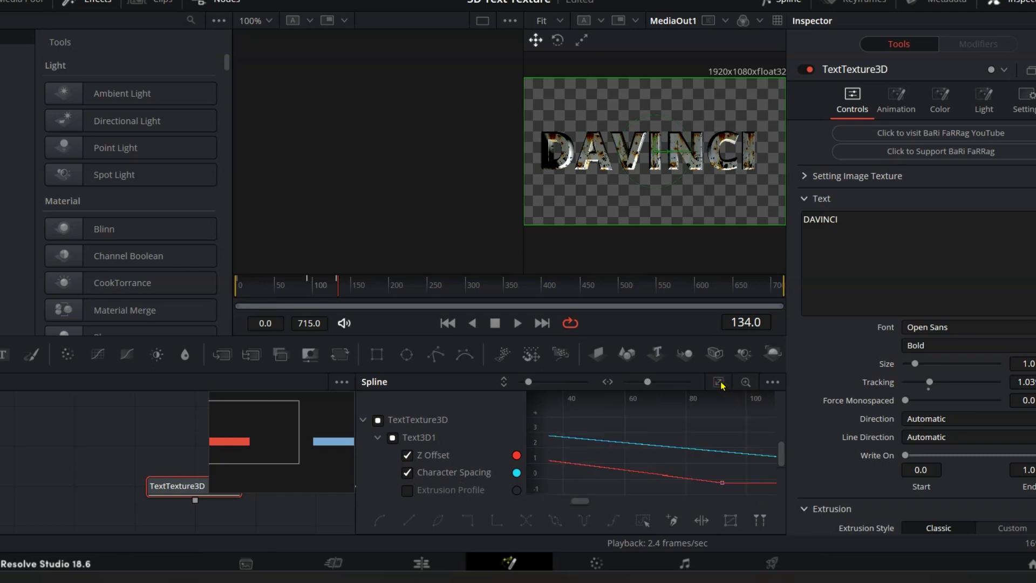
pyautogui.click(722, 384)
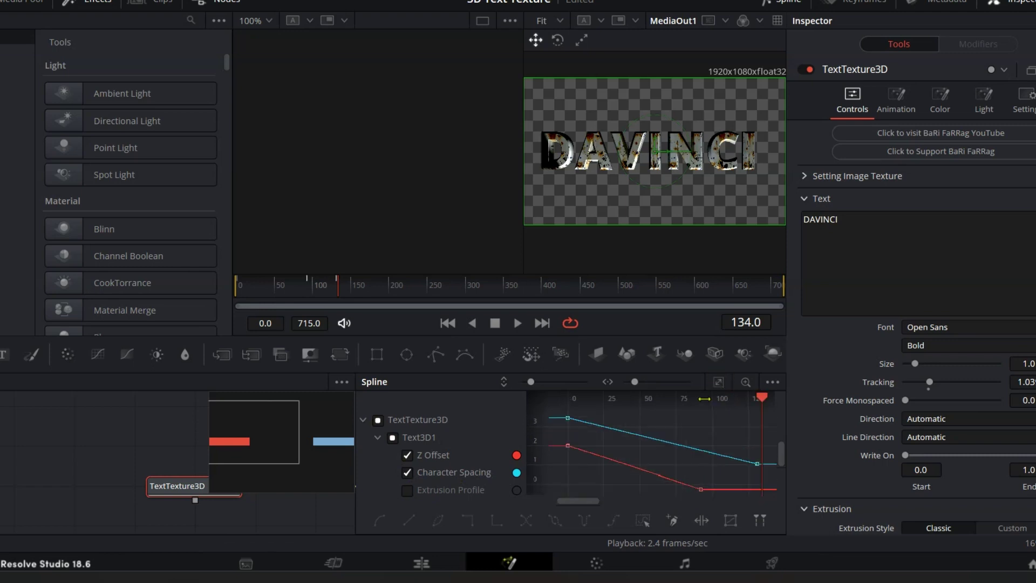
pyautogui.click(644, 521)
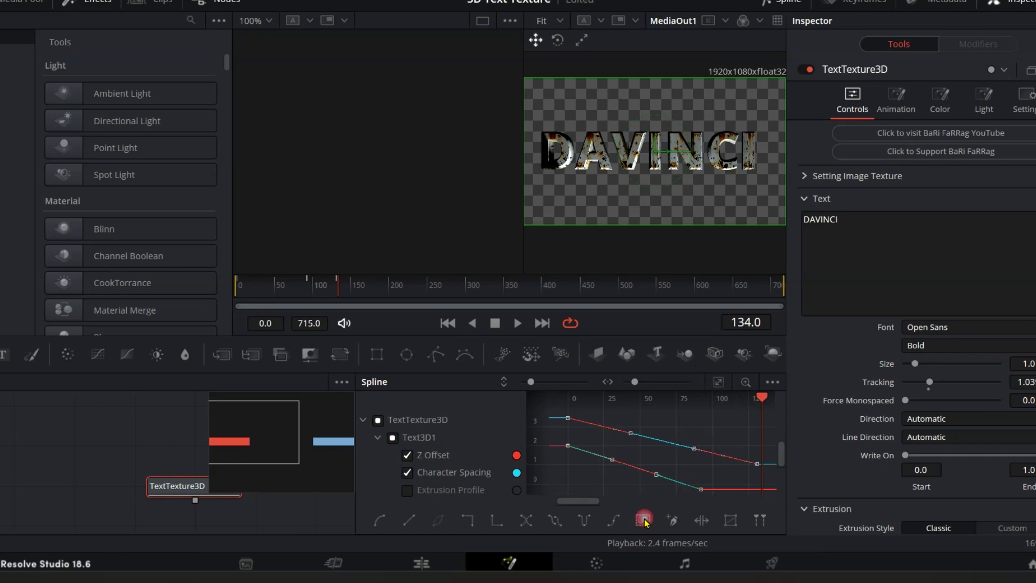
pyautogui.click(646, 522)
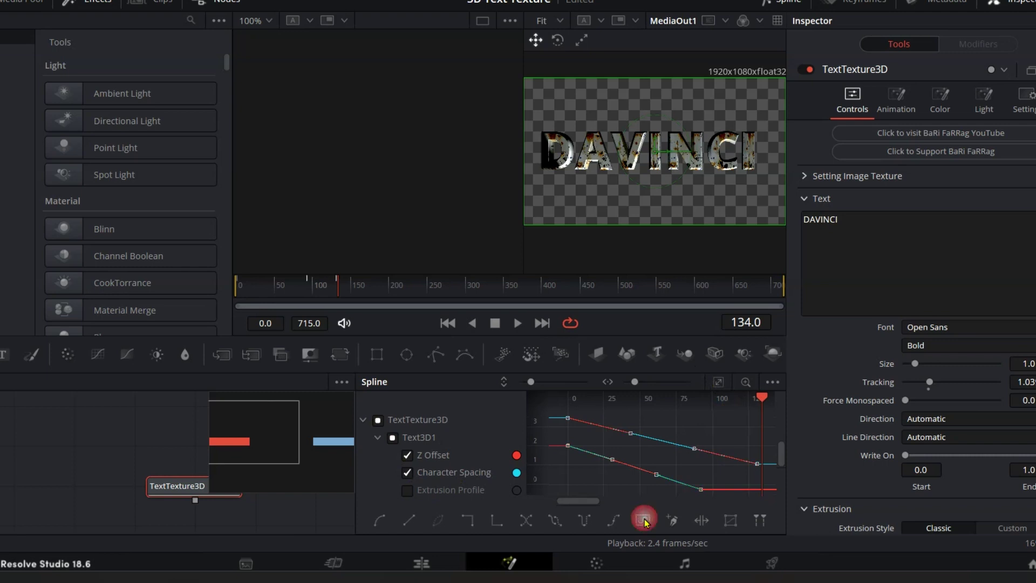
pyautogui.click(380, 521)
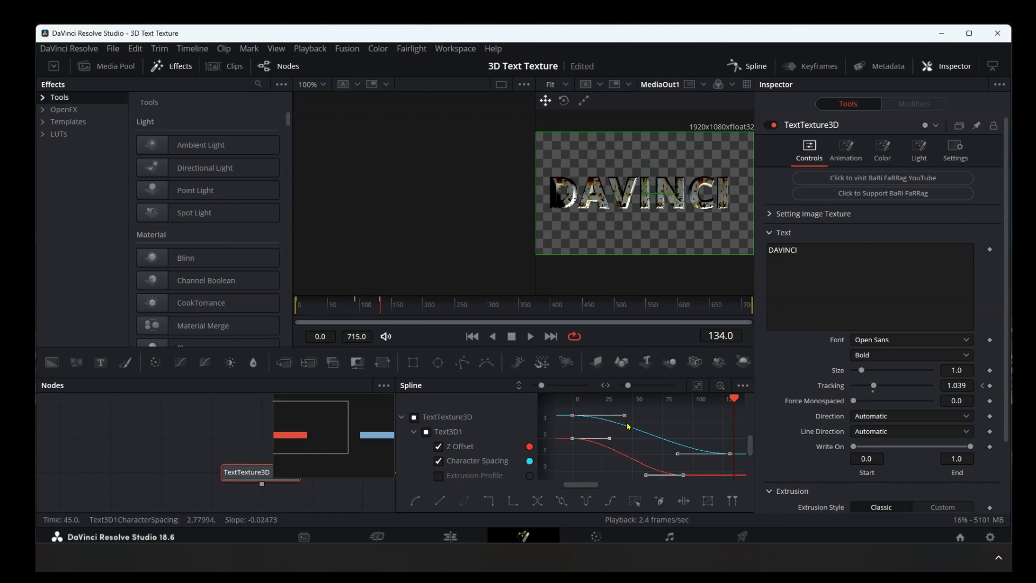
# Set the keyframe easing to Ease In 51.1 and Ease Out 63.5
pyautogui.press('t')
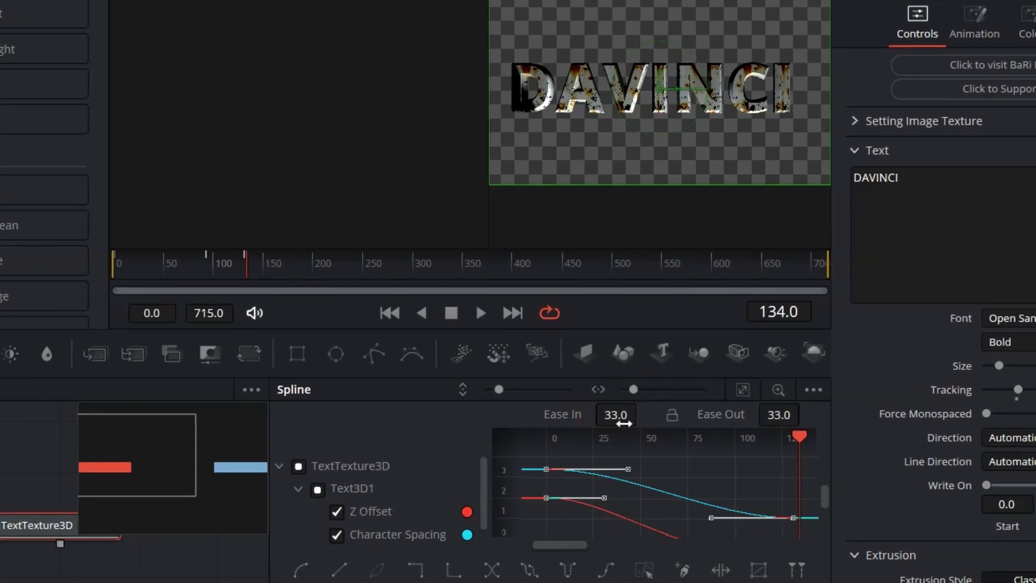
pyautogui.moveTo(619, 419); pyautogui.dragTo(642, 411)
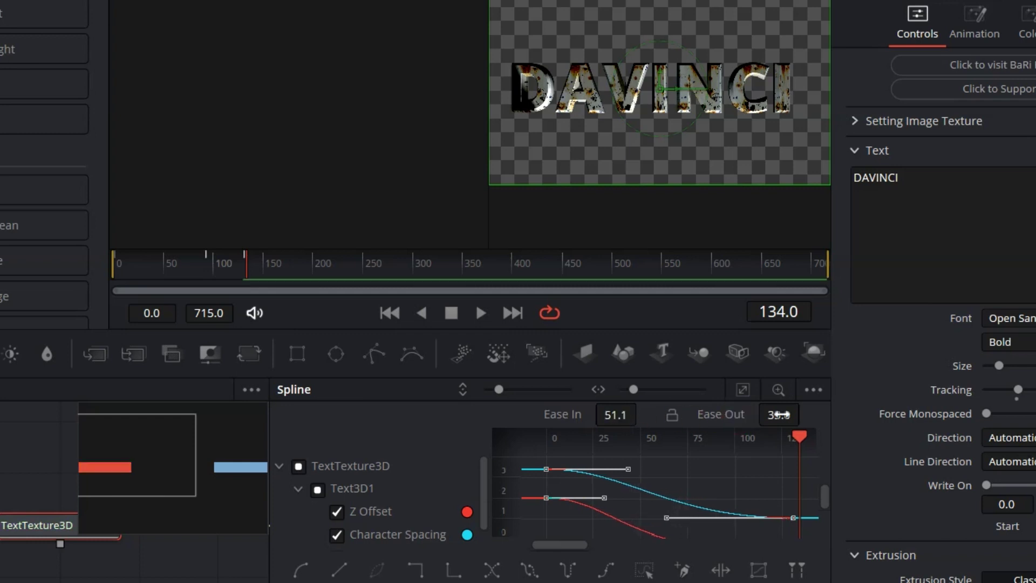
pyautogui.moveTo(779, 414); pyautogui.dragTo(815, 411)
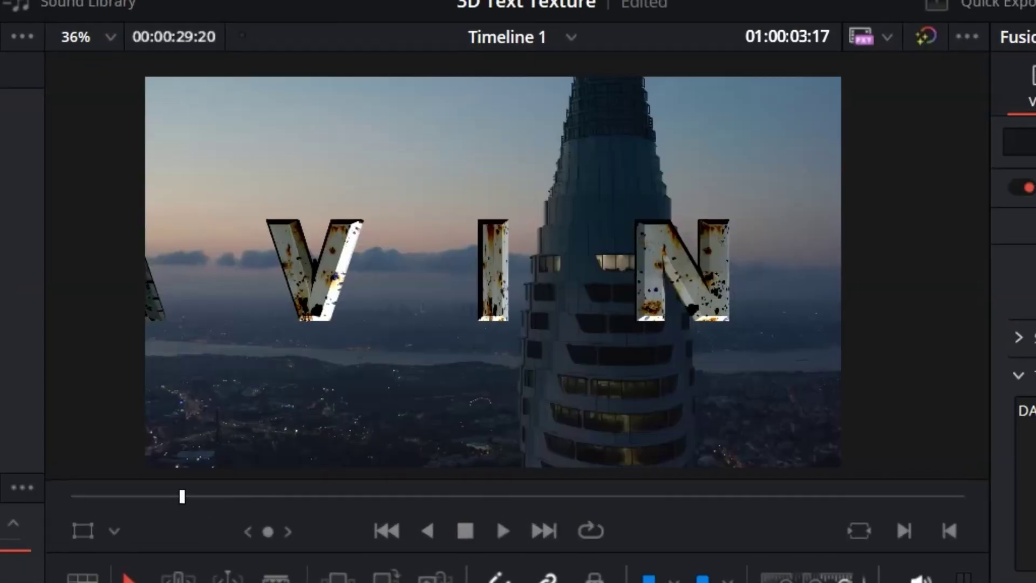
# Play the eased DAVINCI title from the timeline start on the Edit page, then stop
pyautogui.press('Home')
pyautogui.click(506, 531)
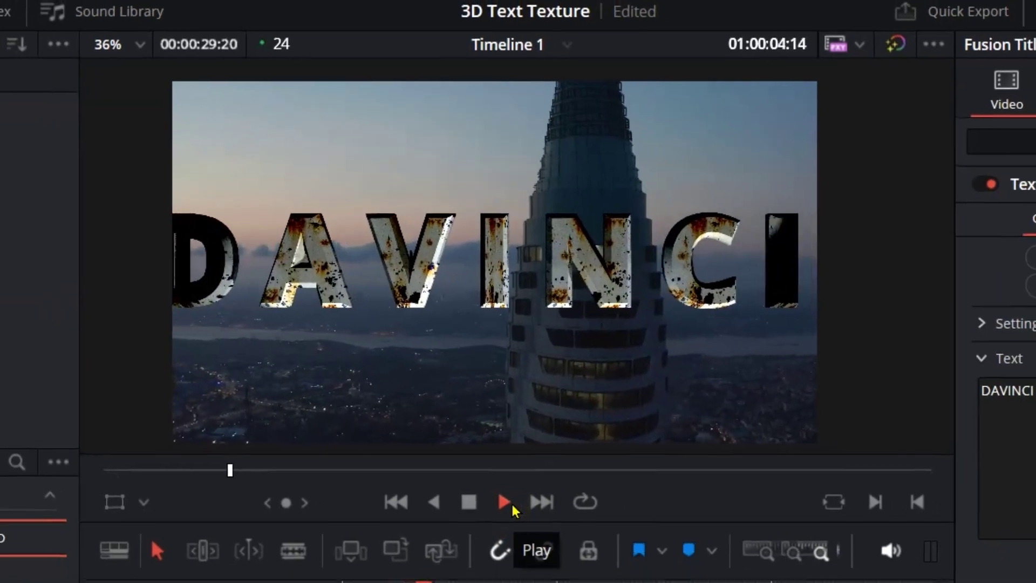
pyautogui.press('space')
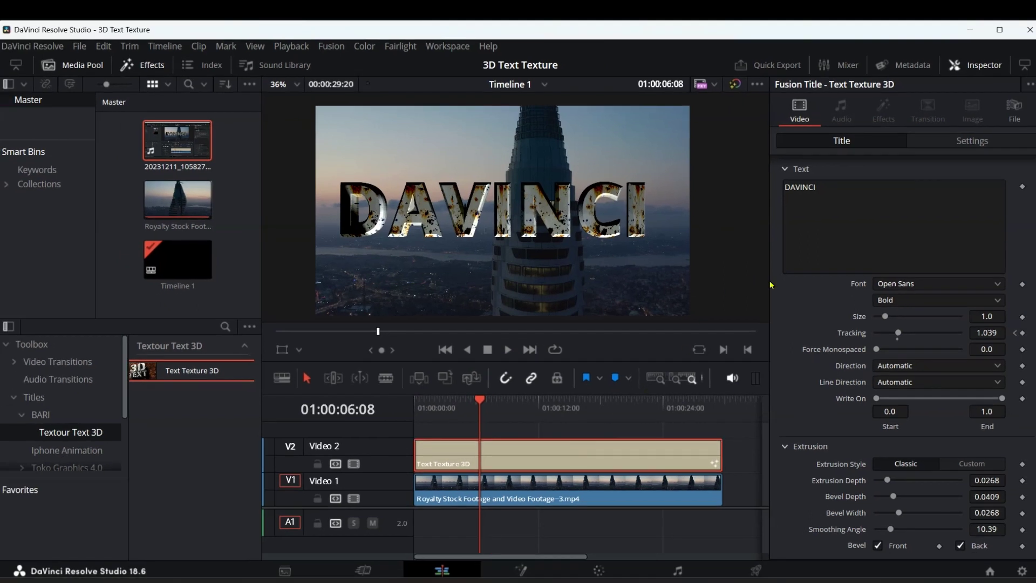
# Clear the Image Texture filename so the DAVINCI letters lose their rust texture
pyautogui.scroll(3, 841, 270)
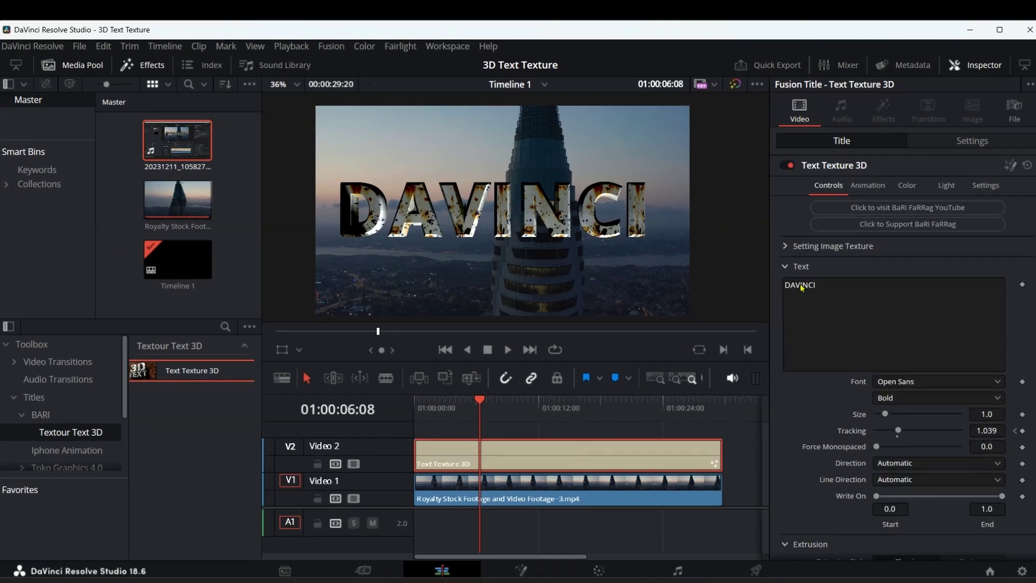
pyautogui.click(743, 261)
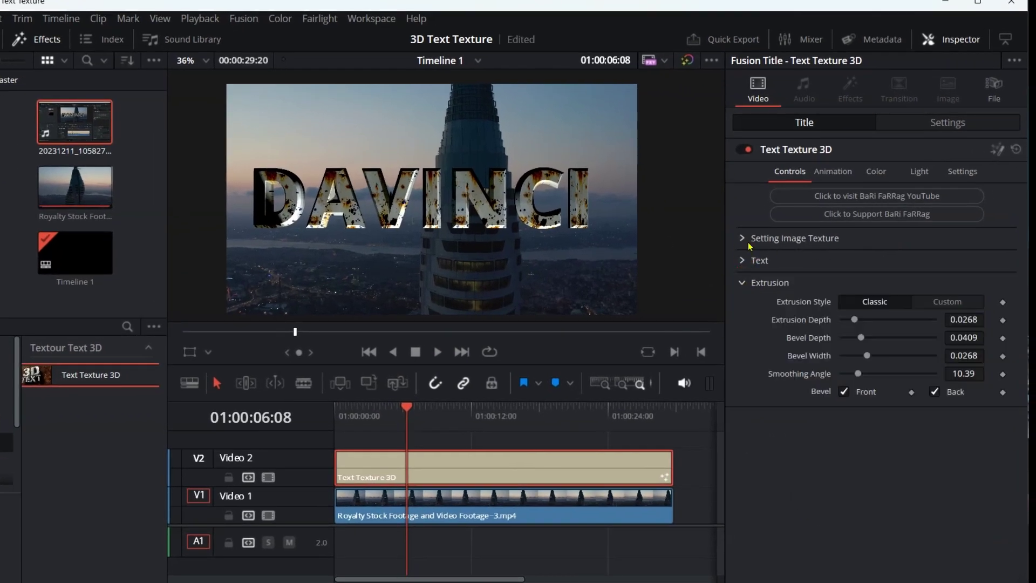
pyautogui.click(743, 278)
pyautogui.click(743, 238)
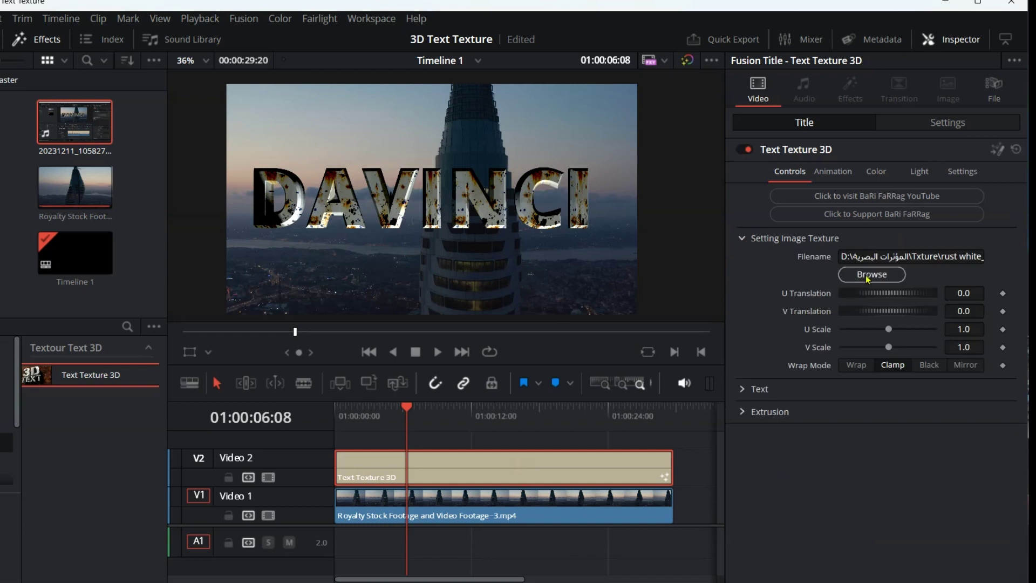
pyautogui.moveTo(842, 255); pyautogui.dragTo(1015, 257)
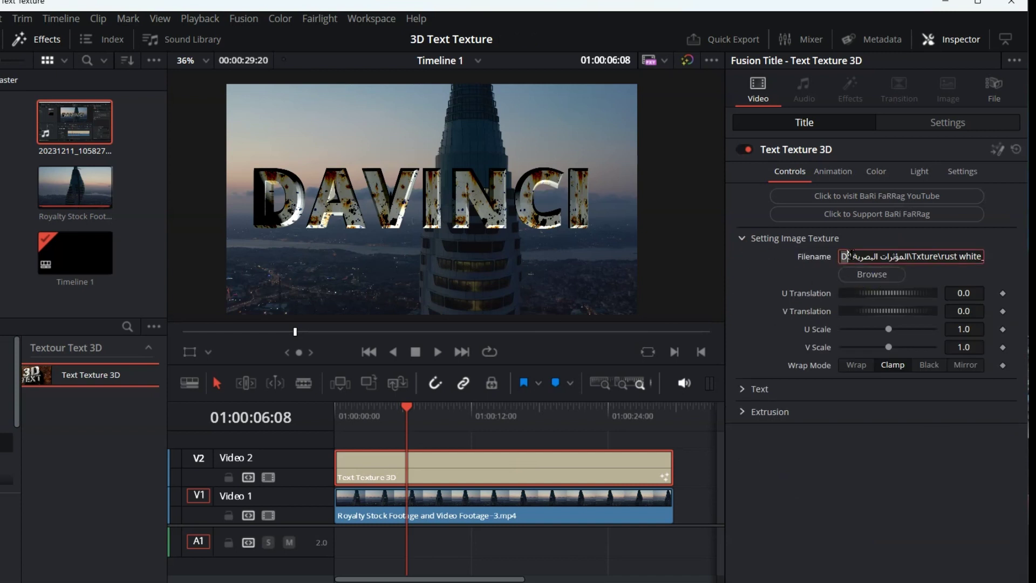
pyautogui.press('BackSpace')
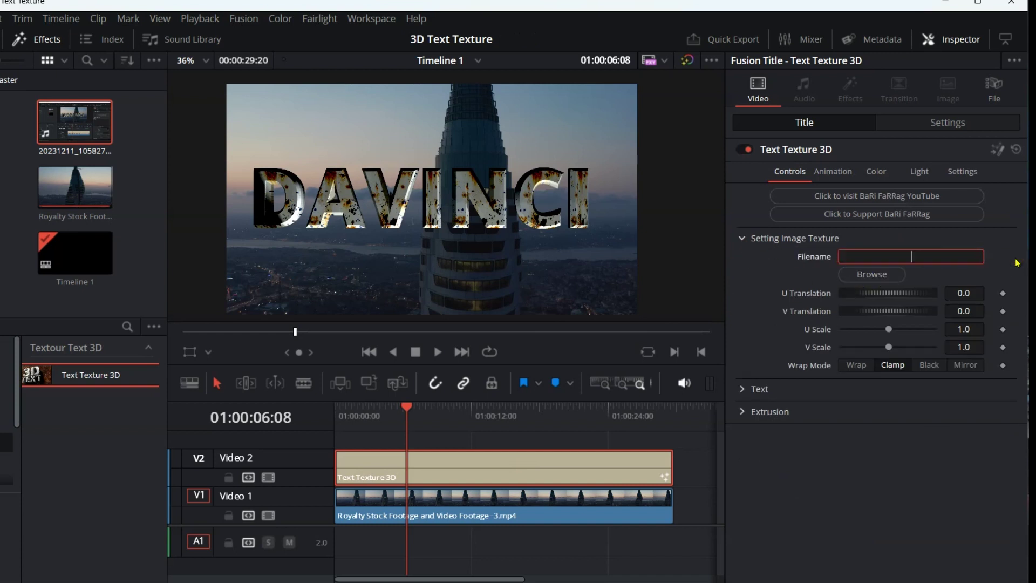
pyautogui.click(751, 312)
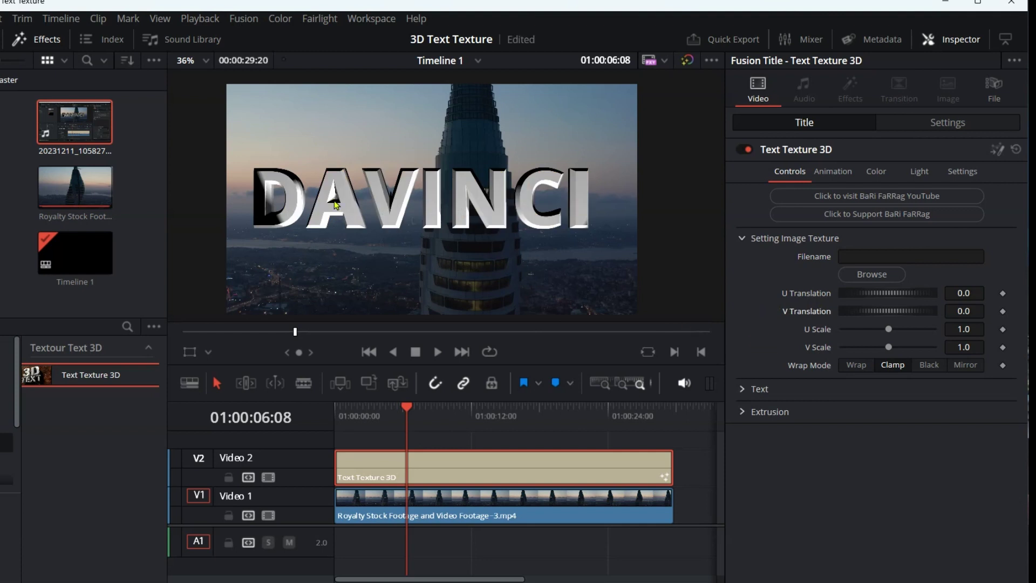
# In the title's Color settings, reduce Red and apply a light green swatch colour
pyautogui.click(878, 173)
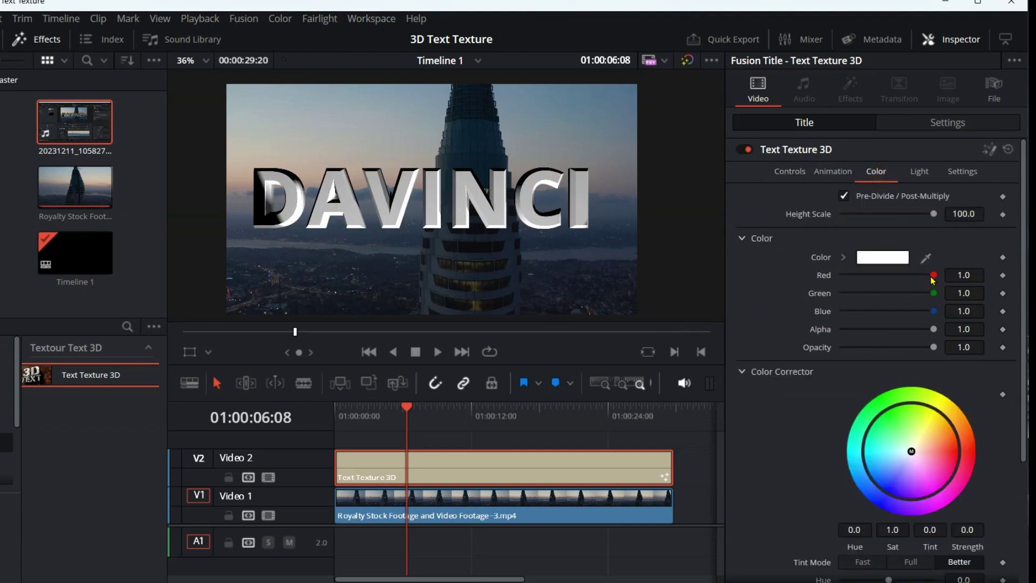
pyautogui.moveTo(933, 275); pyautogui.dragTo(897, 275)
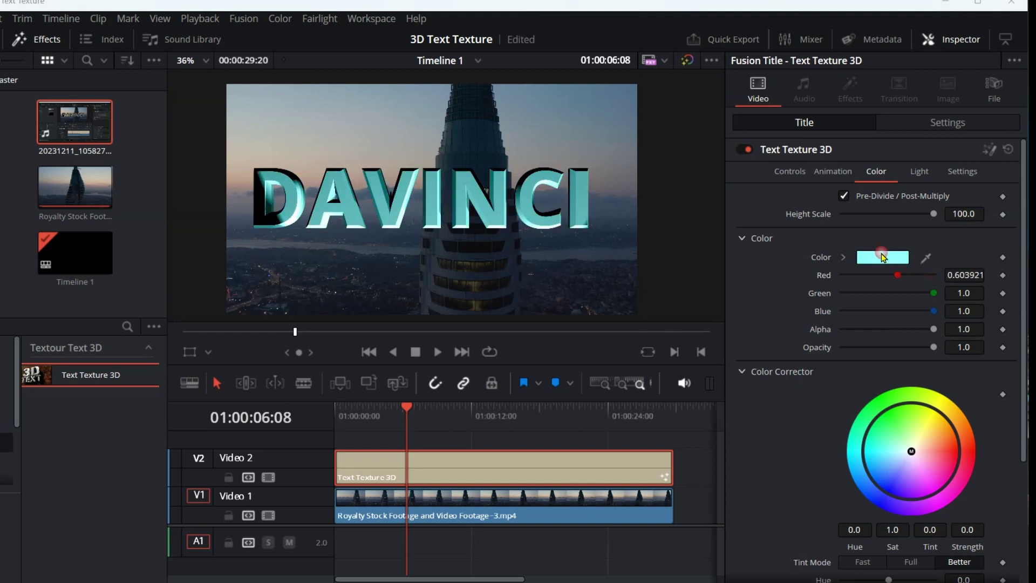
pyautogui.click(883, 257)
pyautogui.moveTo(457, 162); pyautogui.dragTo(52, 170)
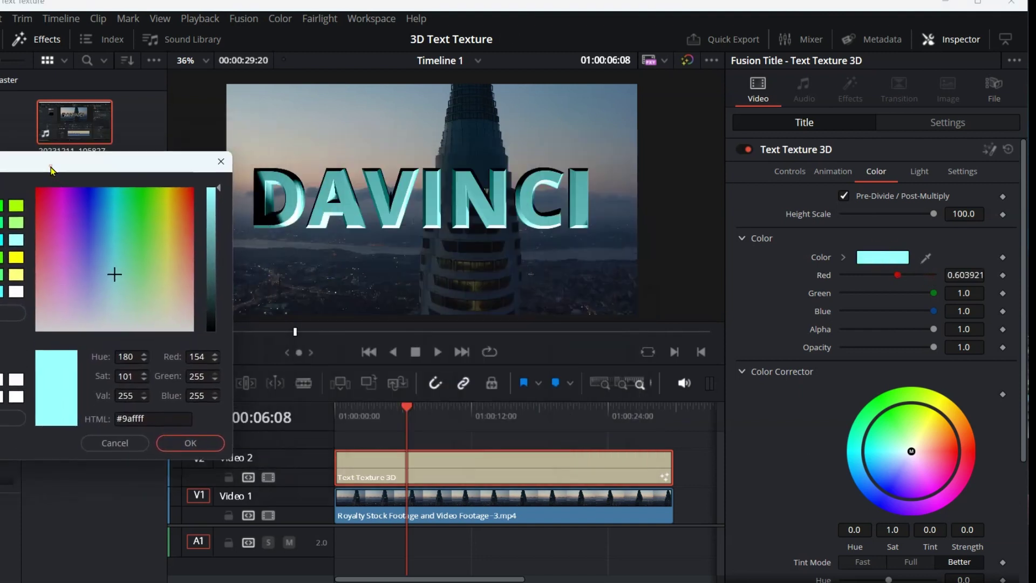
pyautogui.moveTo(113, 279)
pyautogui.mouseDown()
pyautogui.moveTo(83, 283)
pyautogui.moveTo(144, 286)
pyautogui.mouseUp()
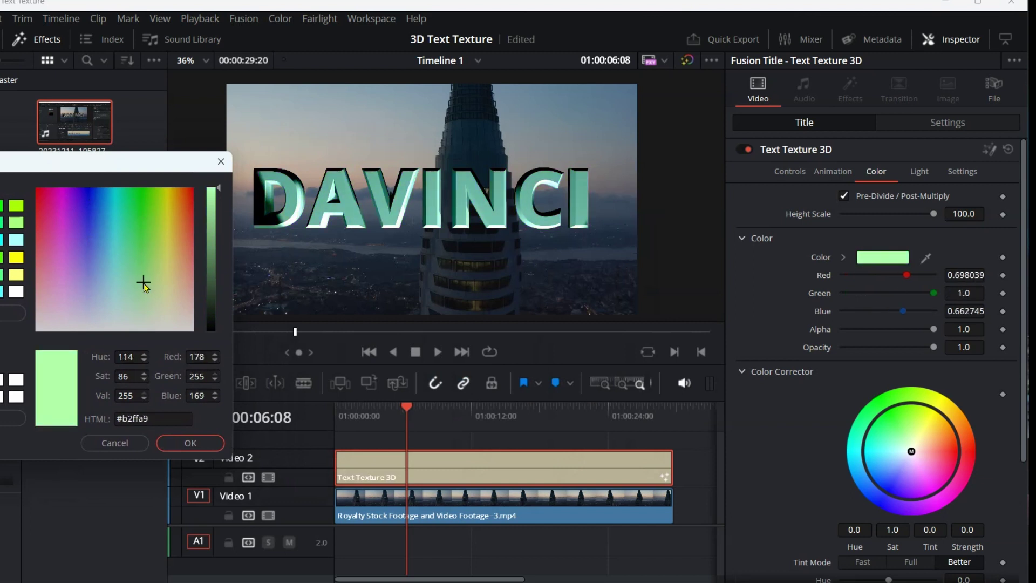
pyautogui.click(196, 441)
# Tint the title orange with the Color Corrector wheel, setting Contrast 1.76 and Gain 0.8
pyautogui.moveTo(922, 453); pyautogui.dragTo(951, 423)
pyautogui.scroll(-5, 950, 416)
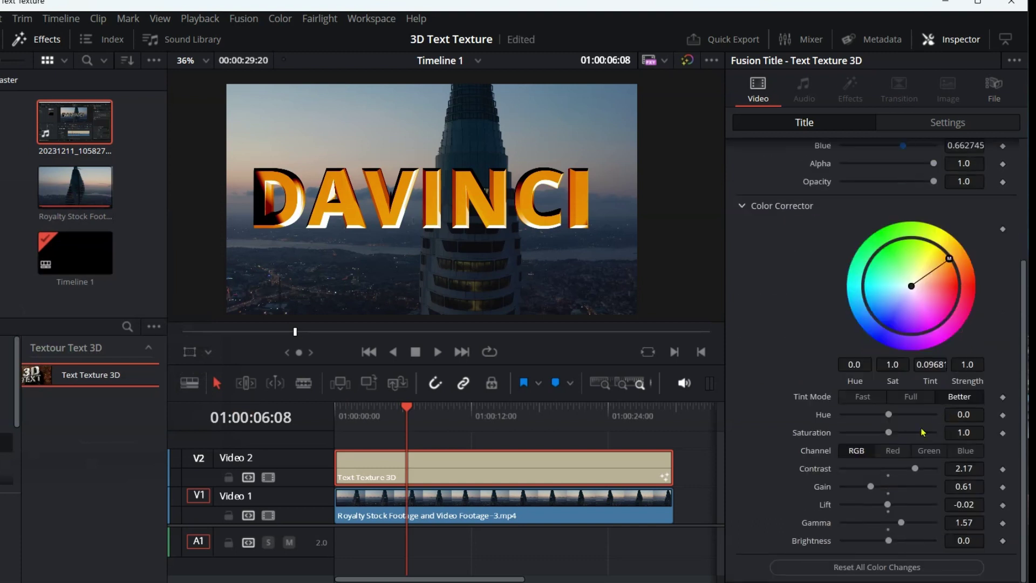
pyautogui.moveTo(911, 479); pyautogui.dragTo(879, 486)
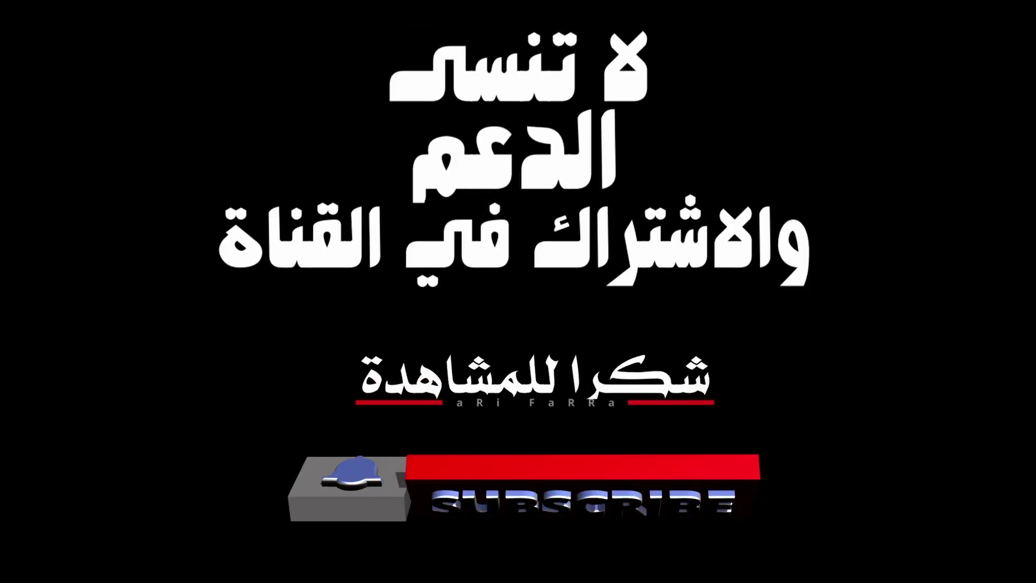